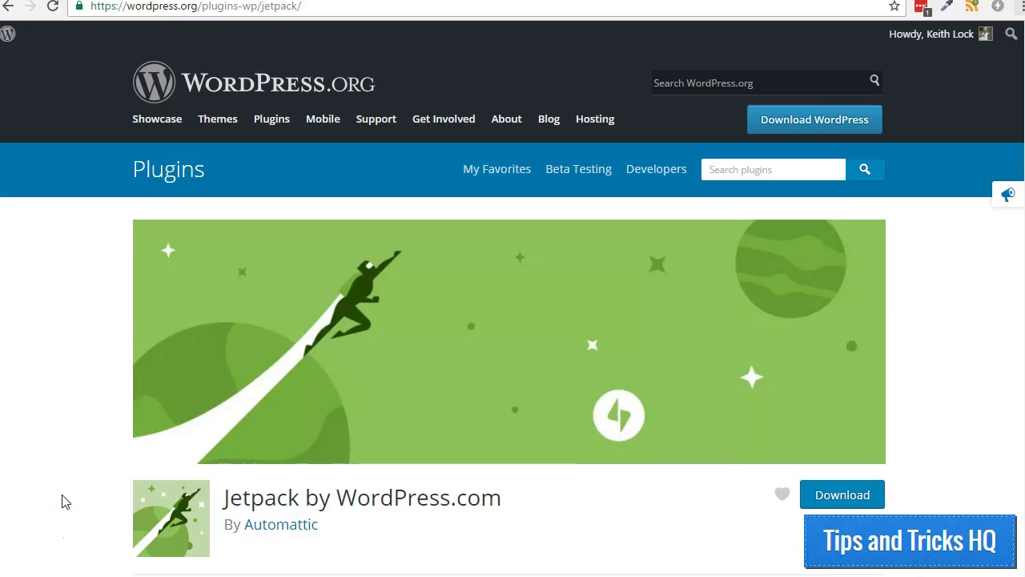
left_click(136, 491)
scroll(189, 461, "down", 3)
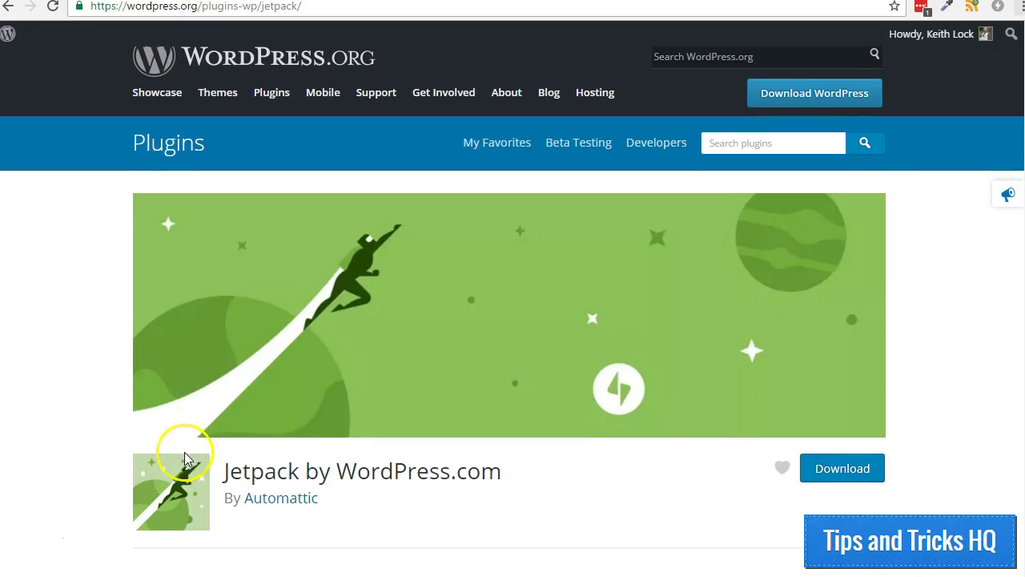
scroll(73, 390, "down", 4)
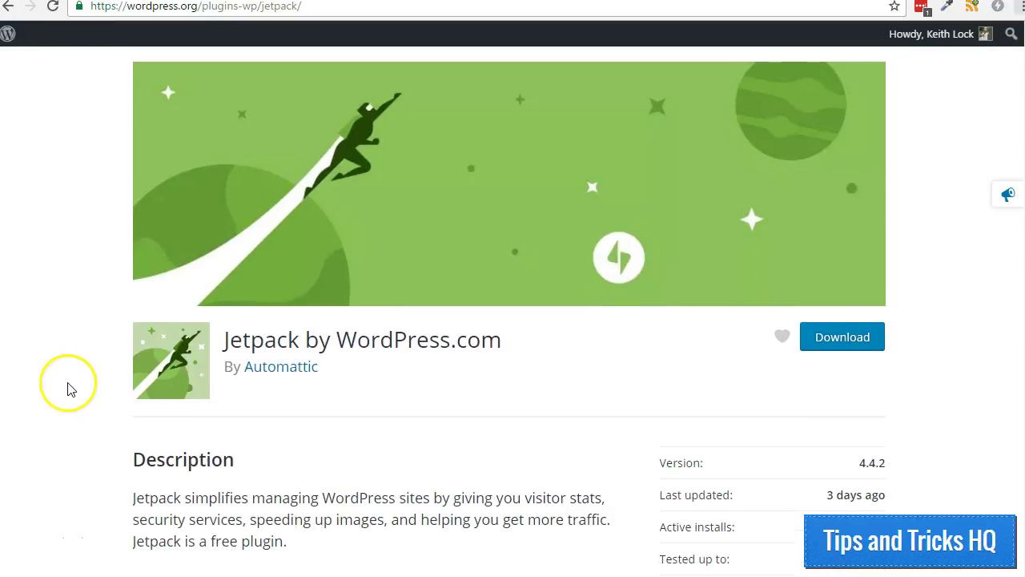
scroll(71, 390, "down", 3)
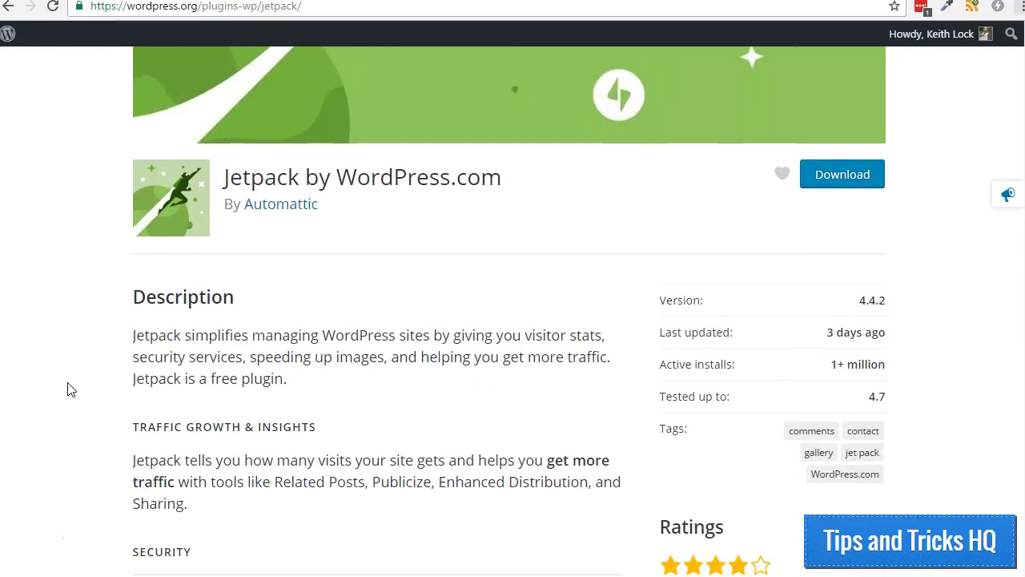
scroll(68, 390, "down", 4)
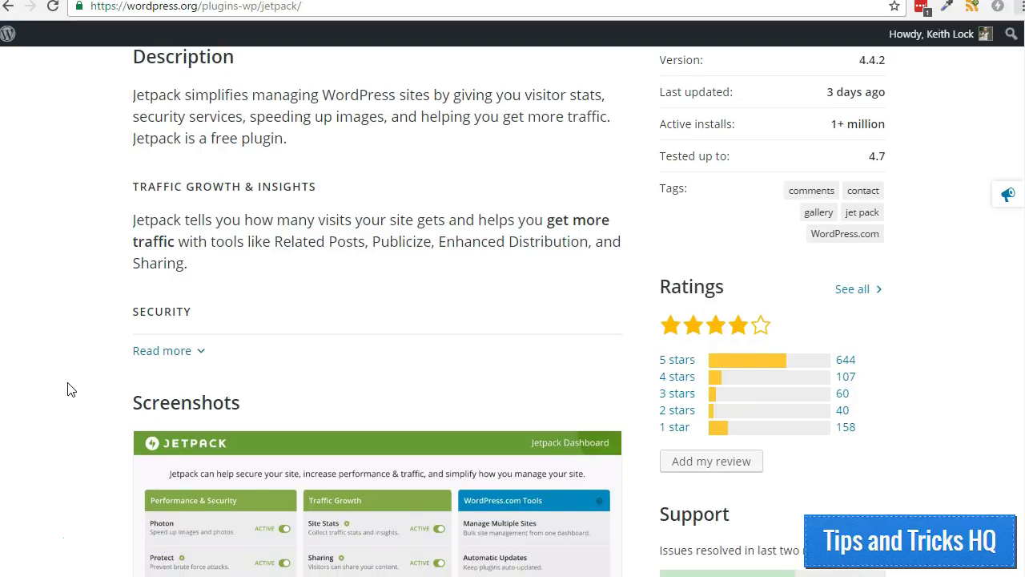
scroll(70, 390, "down", 1)
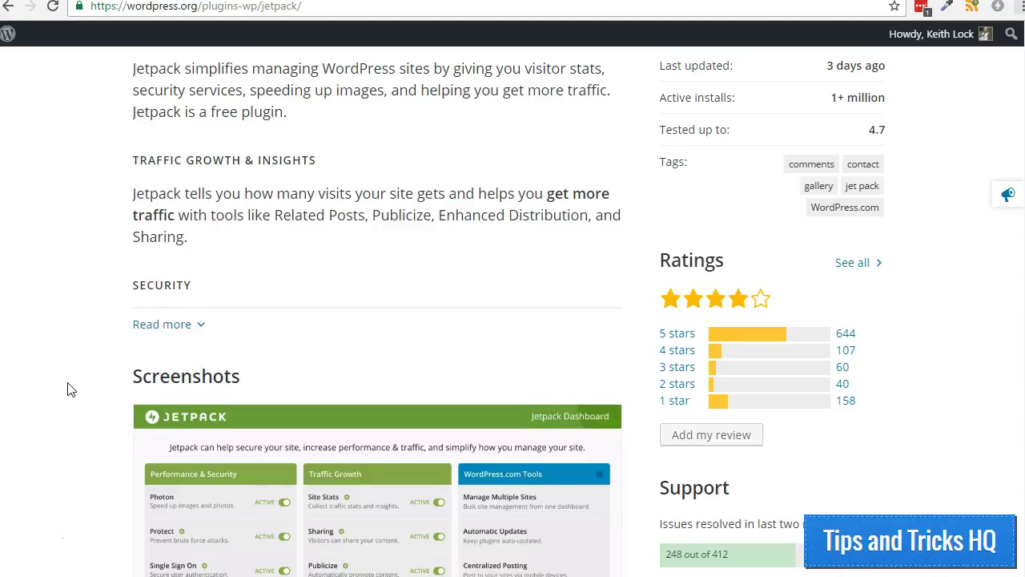
scroll(70, 390, "down", 1)
scroll(71, 390, "down", 1)
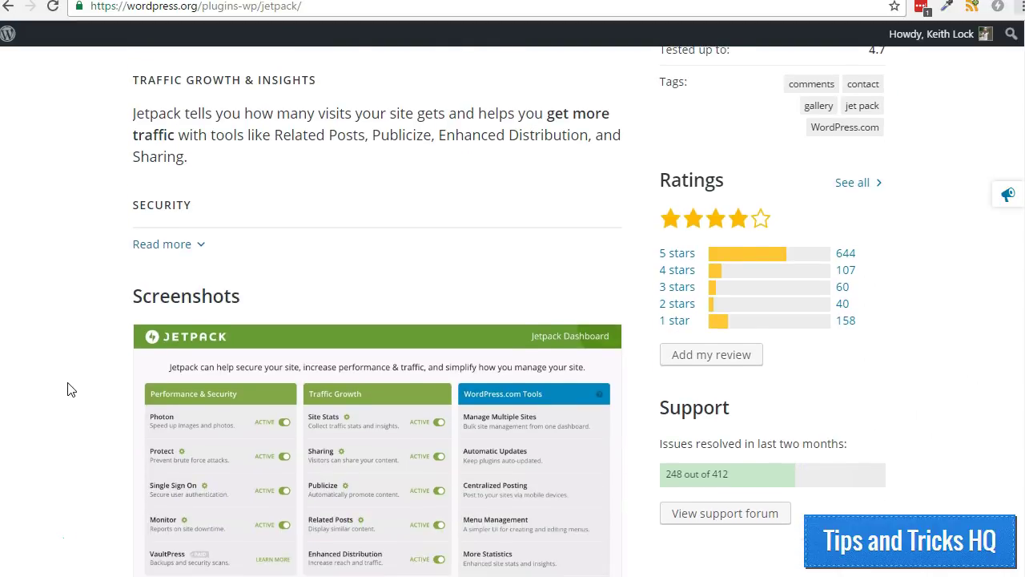
scroll(68, 390, "down", 2)
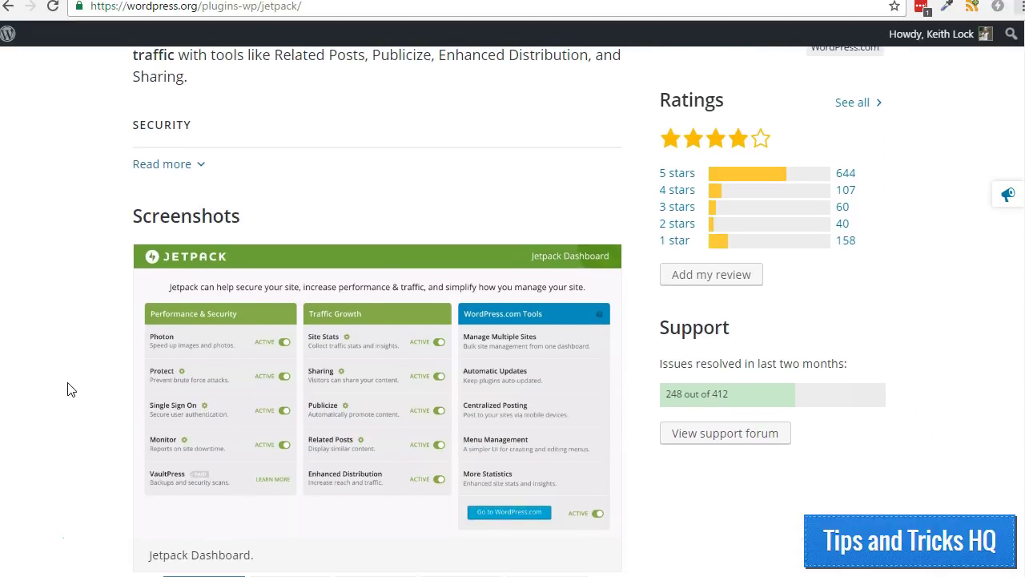
scroll(69, 390, "down", 1)
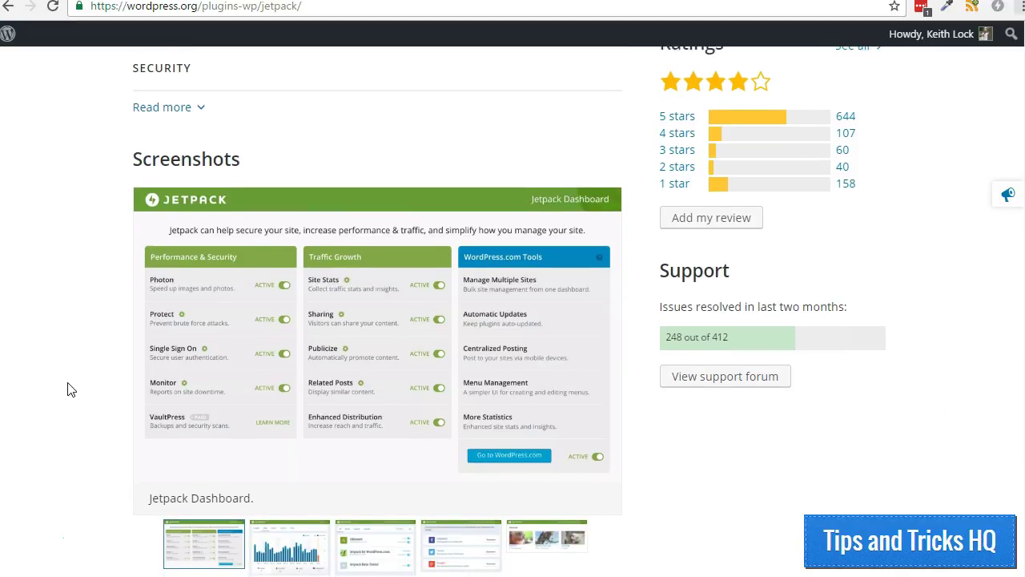
scroll(69, 390, "down", 1)
left_click(56, 449)
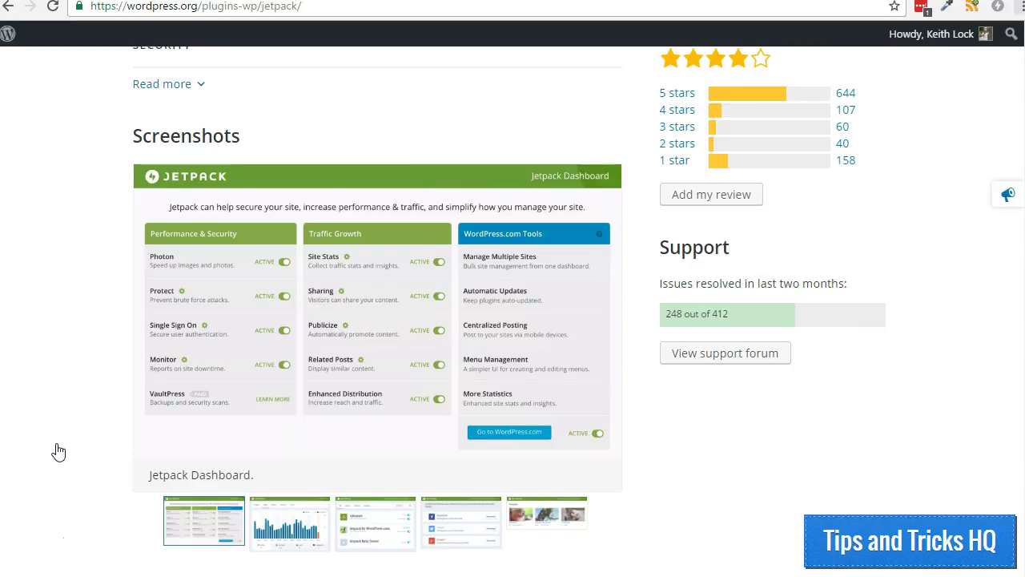
left_click(42, 539)
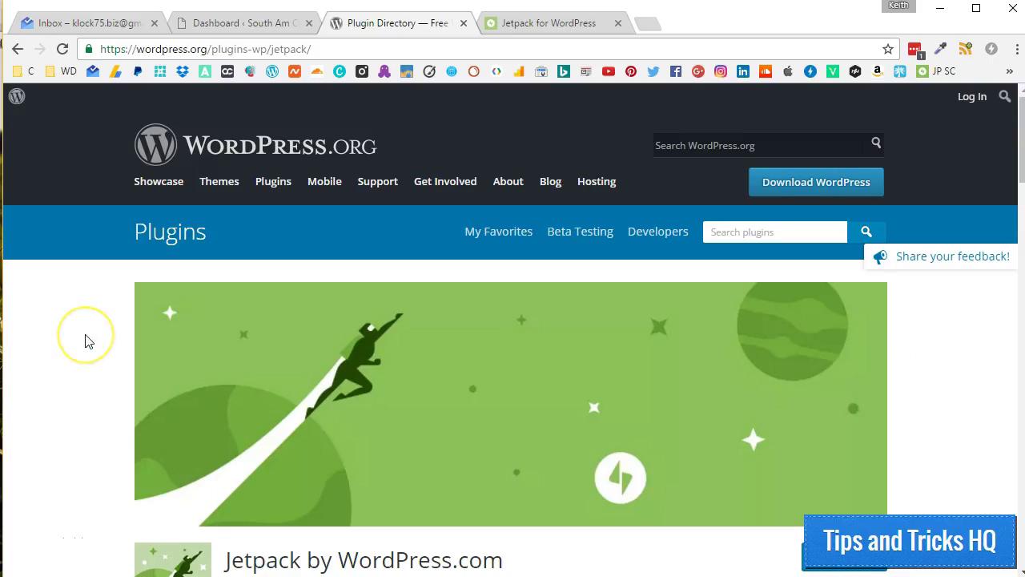
scroll(85, 339, "down", 2)
scroll(88, 342, "down", 2)
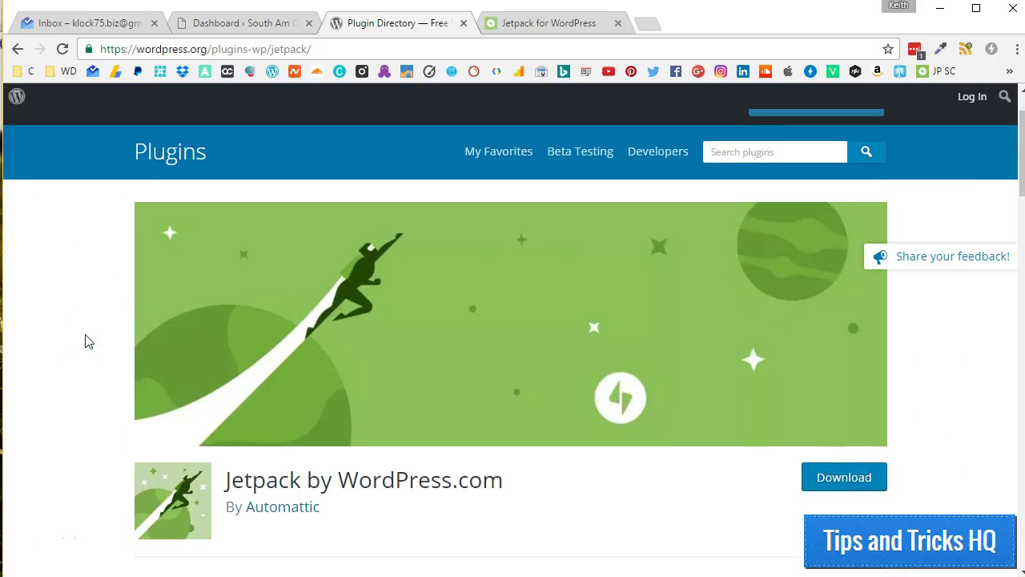
scroll(88, 342, "down", 2)
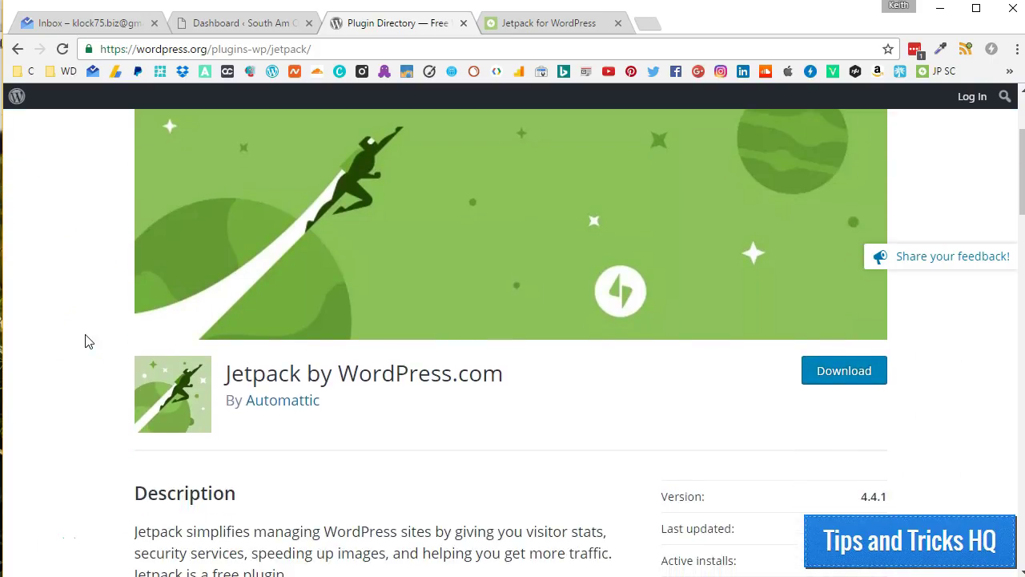
scroll(89, 342, "down", 2)
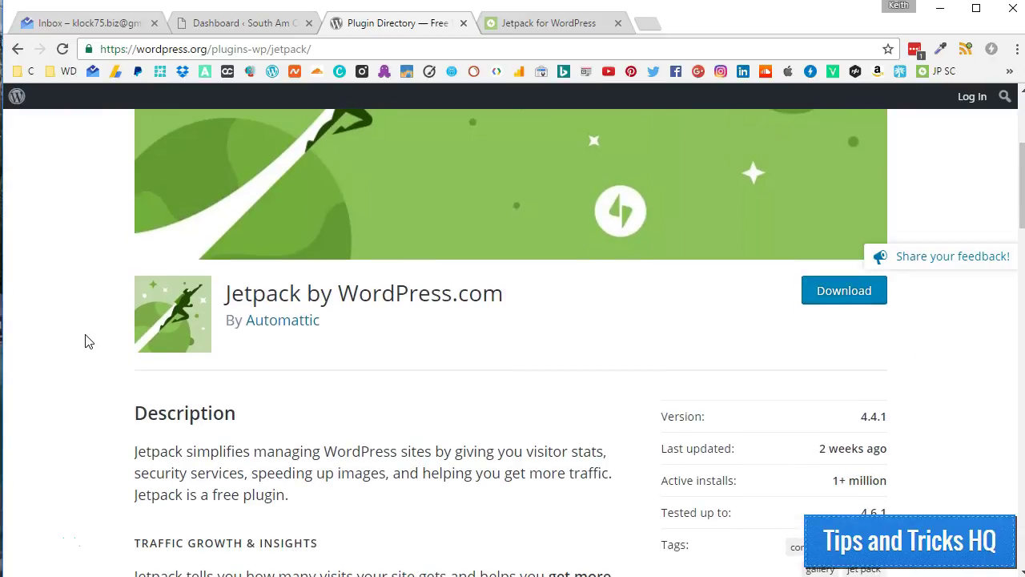
scroll(88, 342, "down", 2)
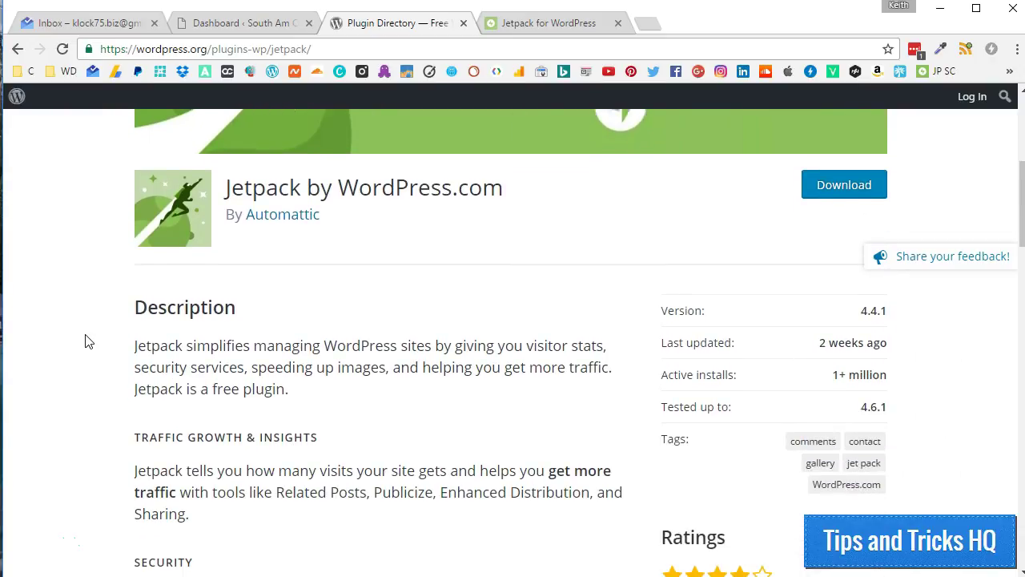
scroll(88, 342, "down", 2)
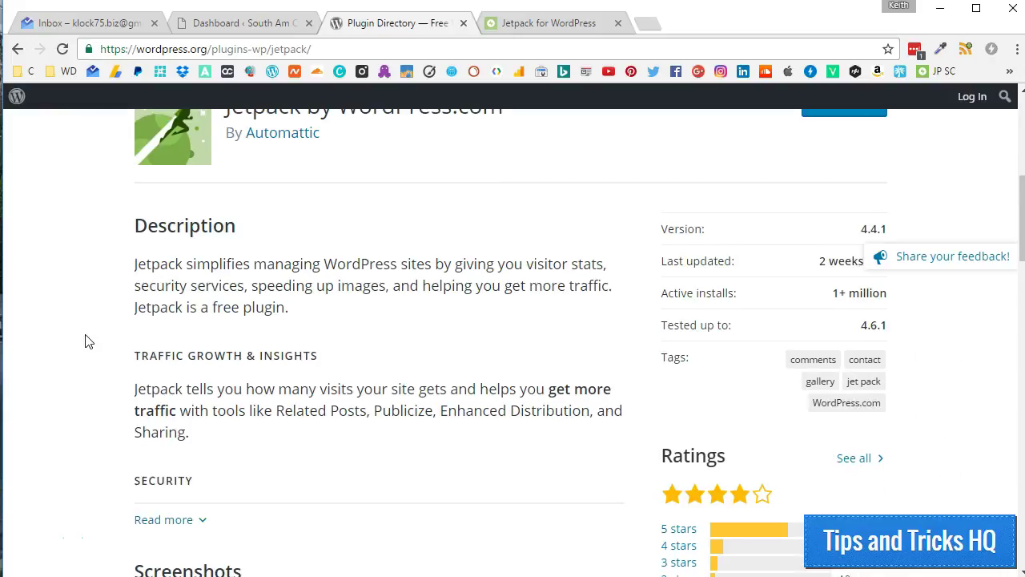
scroll(88, 342, "down", 2)
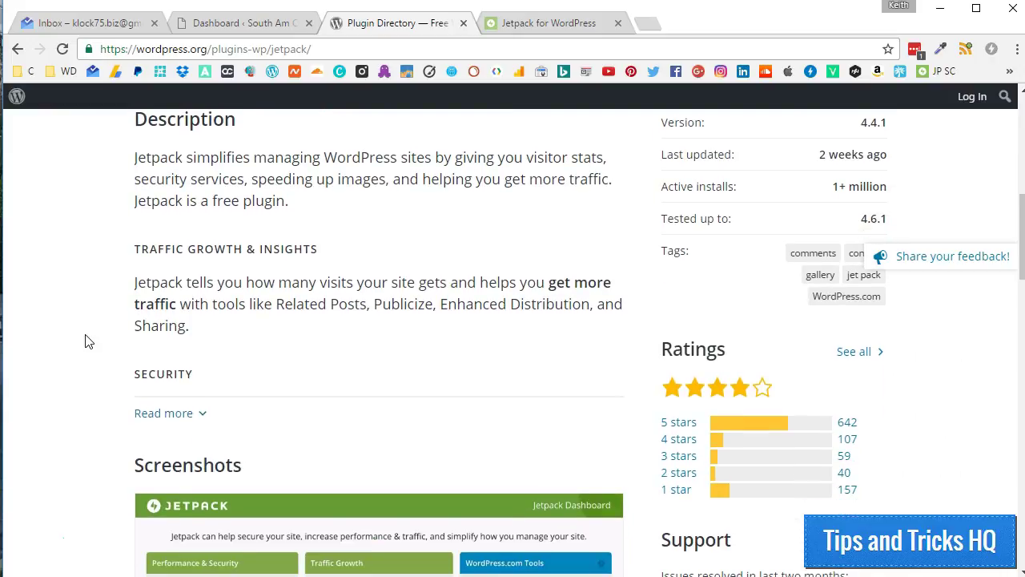
scroll(88, 342, "down", 2)
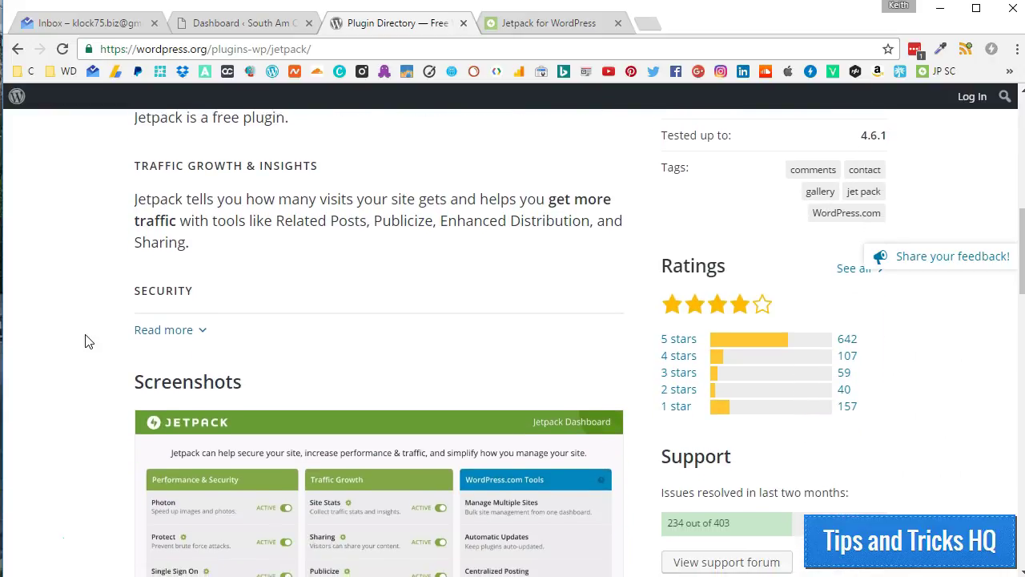
scroll(89, 342, "down", 2)
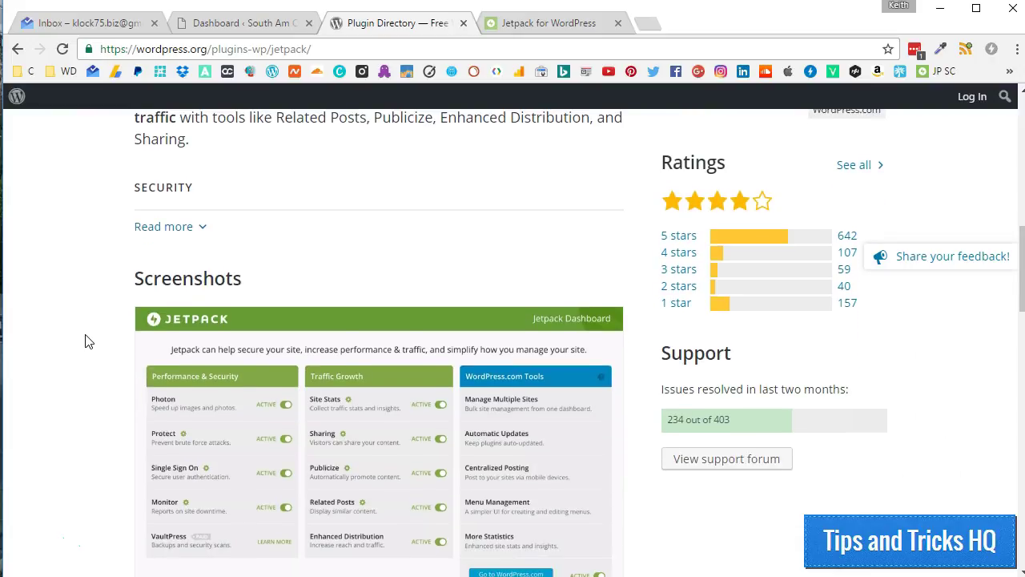
scroll(88, 342, "down", 2)
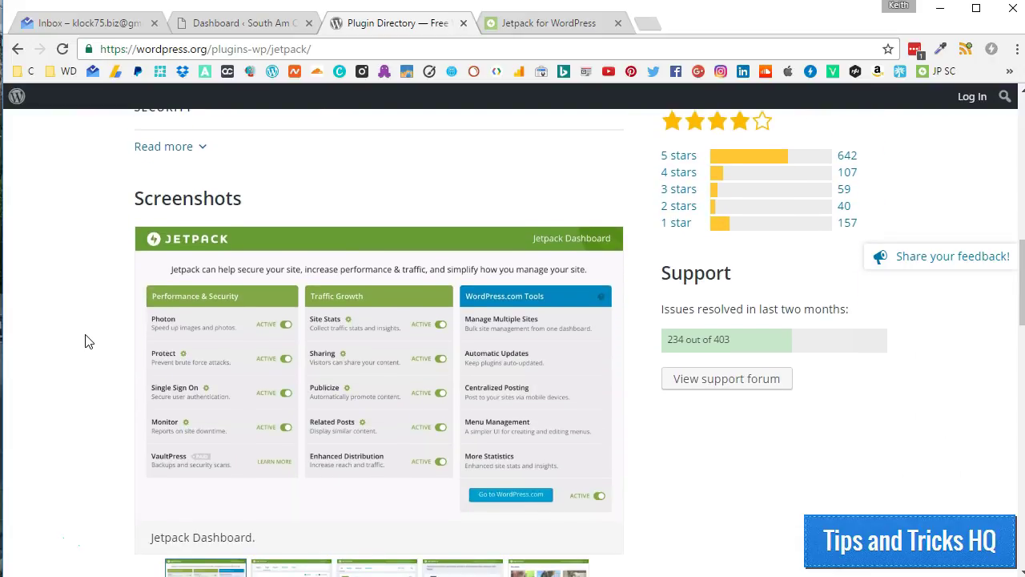
scroll(88, 342, "down", 2)
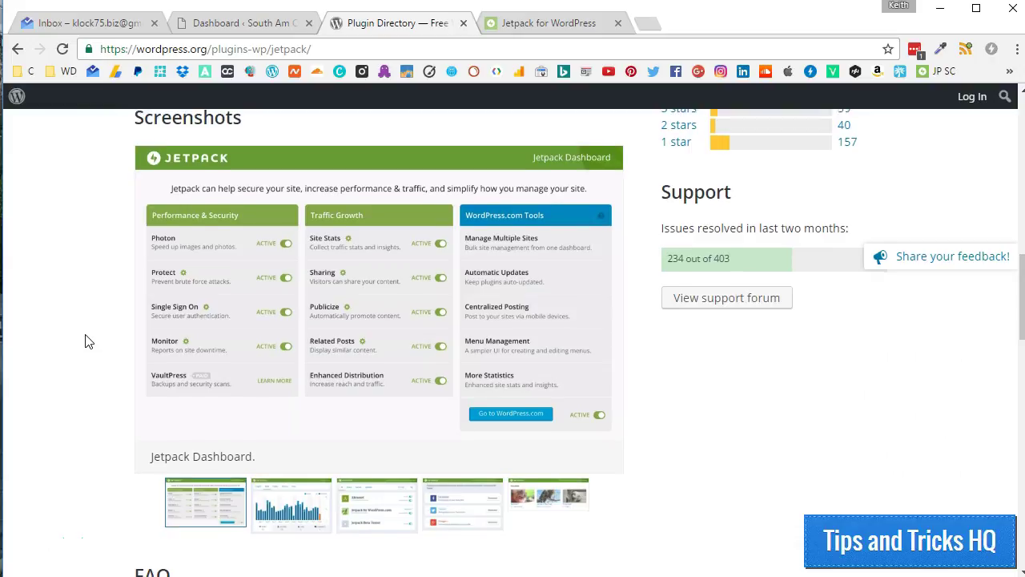
scroll(88, 342, "down", 2)
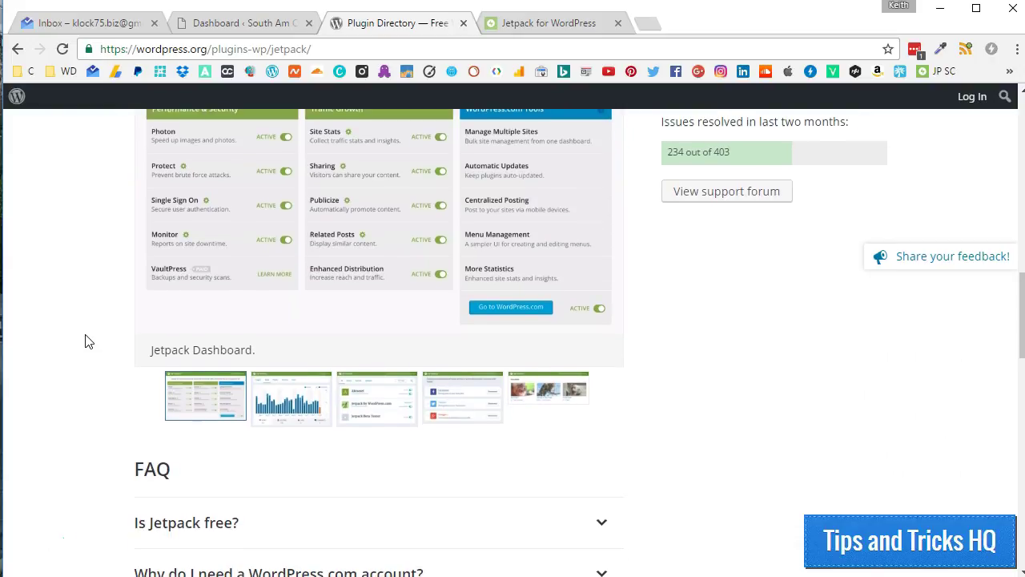
scroll(88, 342, "down", 2)
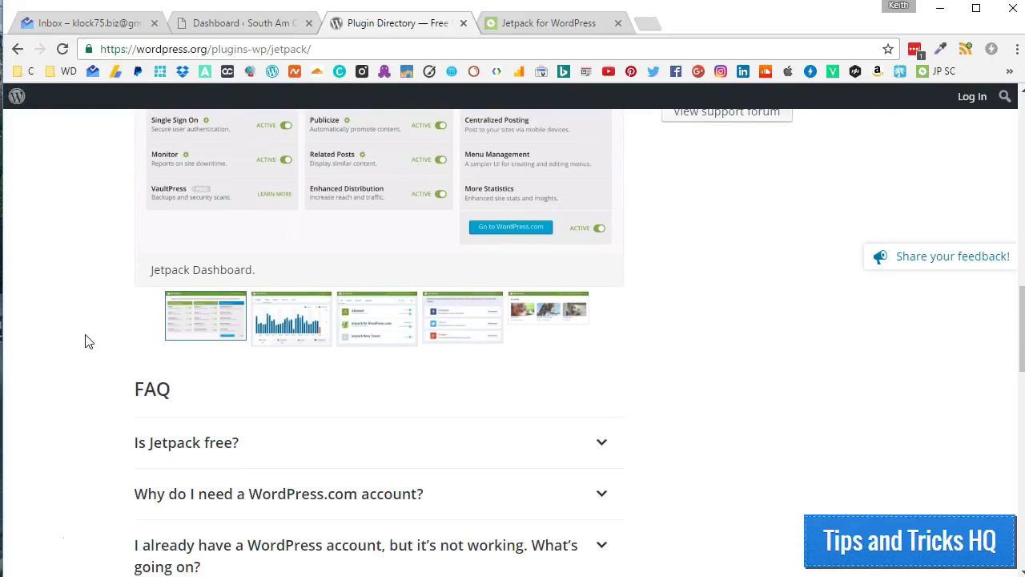
scroll(88, 342, "down", 1)
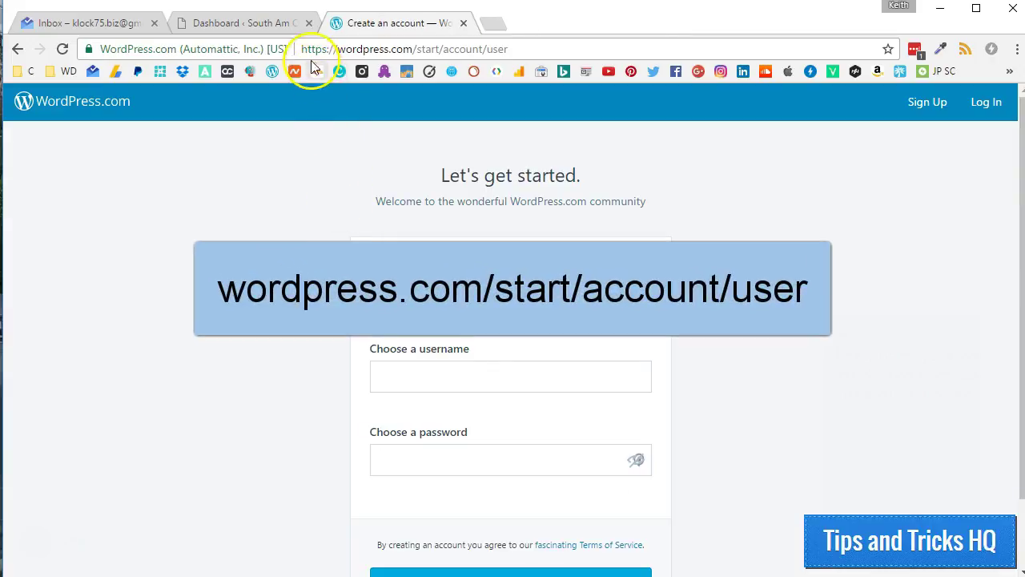
Complete the WordPress.com sign-up form and submit it to create the new account.
left_click_drag(302, 49, 511, 51)
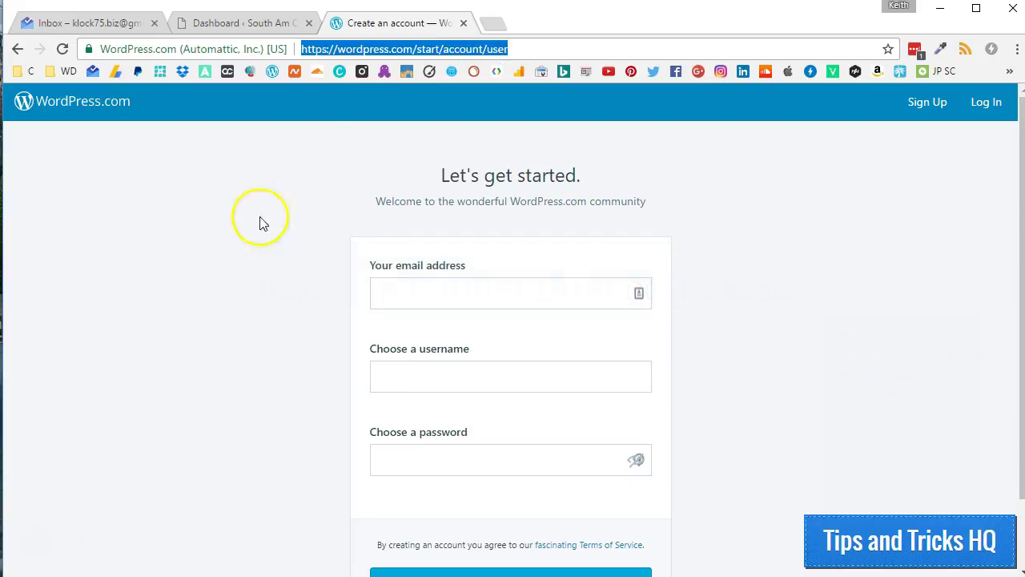
scroll(227, 265, "down", 1)
scroll(226, 265, "down", 1)
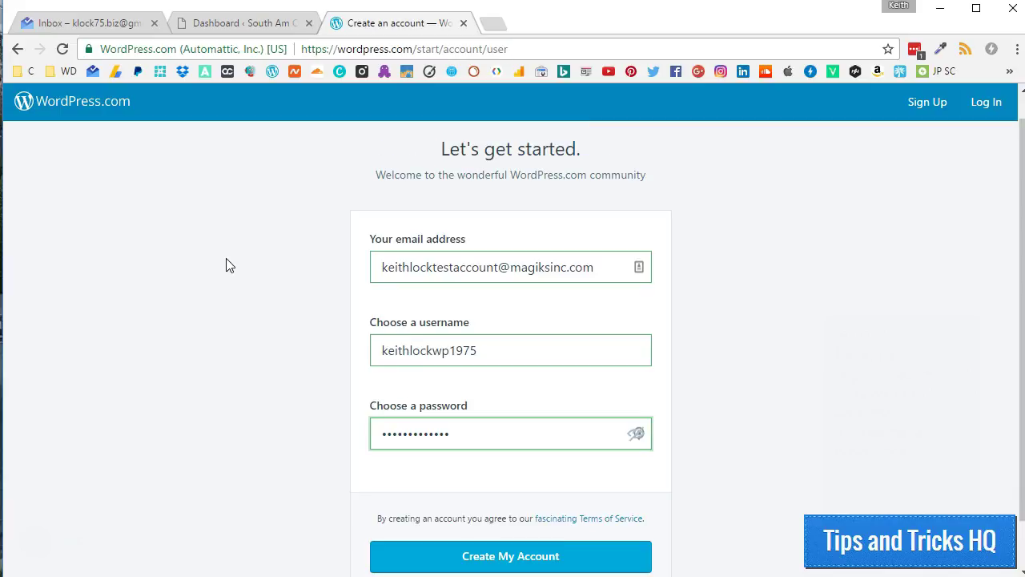
scroll(226, 265, "down", 1)
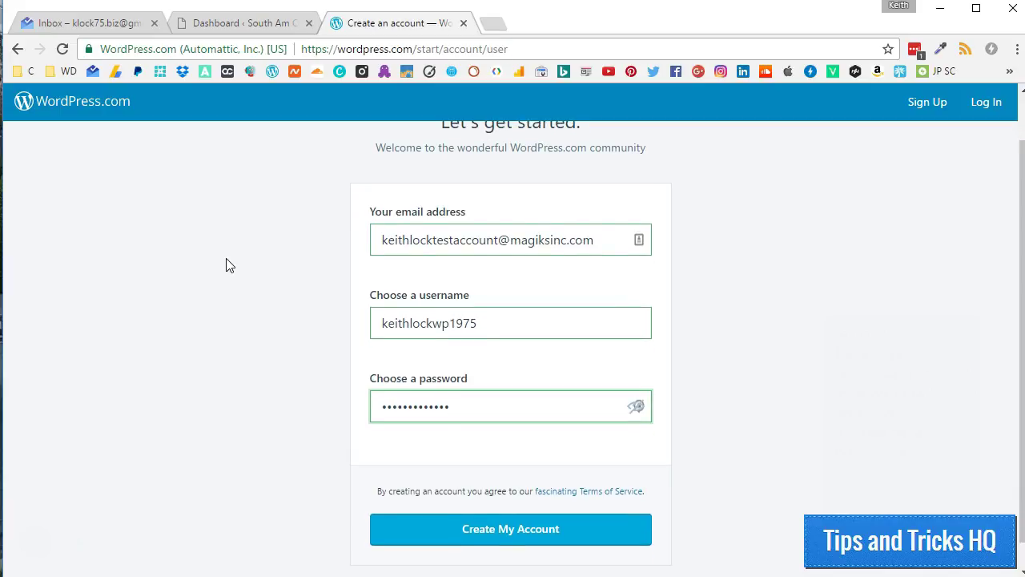
scroll(227, 265, "down", 1)
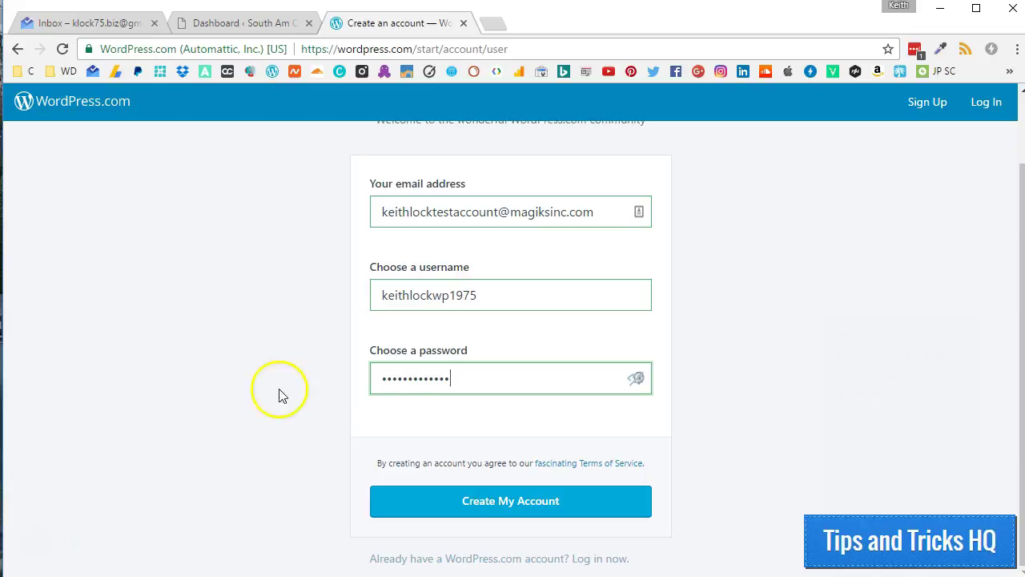
left_click(502, 506)
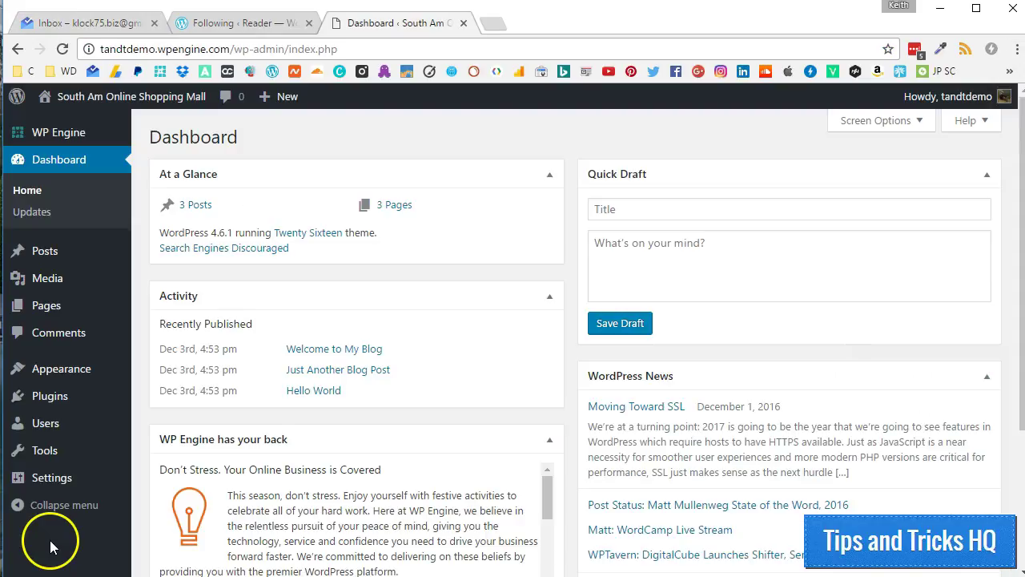
Go to Plugins > Add New and locate the Jetpack by WordPress.com plugin.
mouse_move(54, 411)
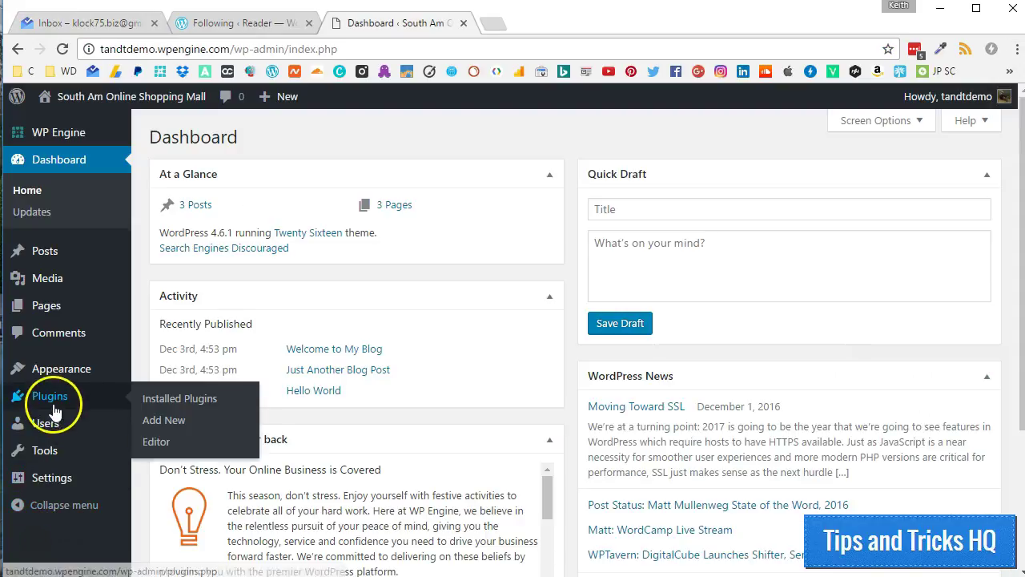
left_click(151, 422)
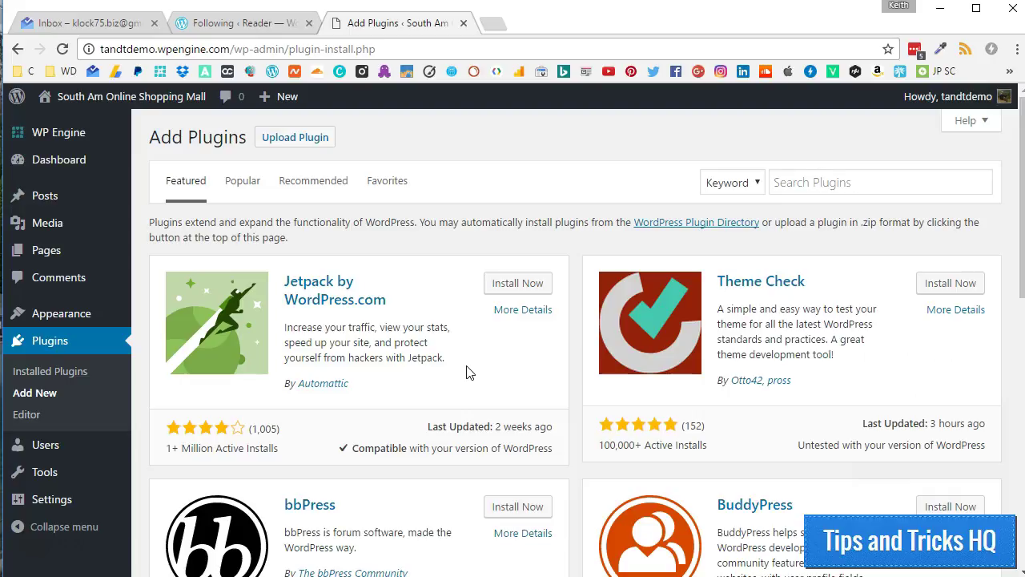
left_click_drag(394, 304, 281, 281)
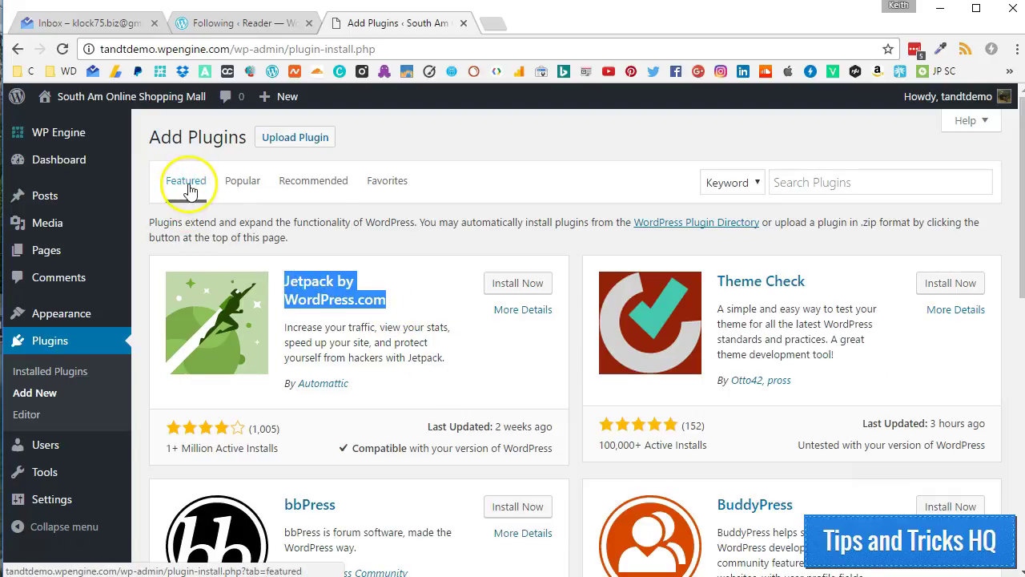
left_click(794, 181)
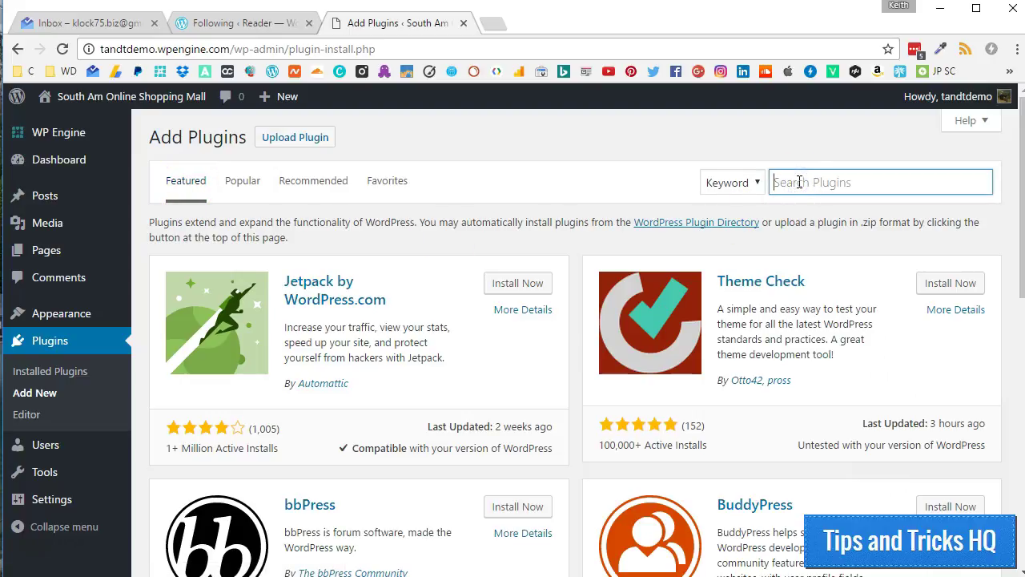
Install and activate Jetpack, skipping the restore-point prompts, and start connecting to WordPress.com.
left_click(517, 282)
left_click(418, 251)
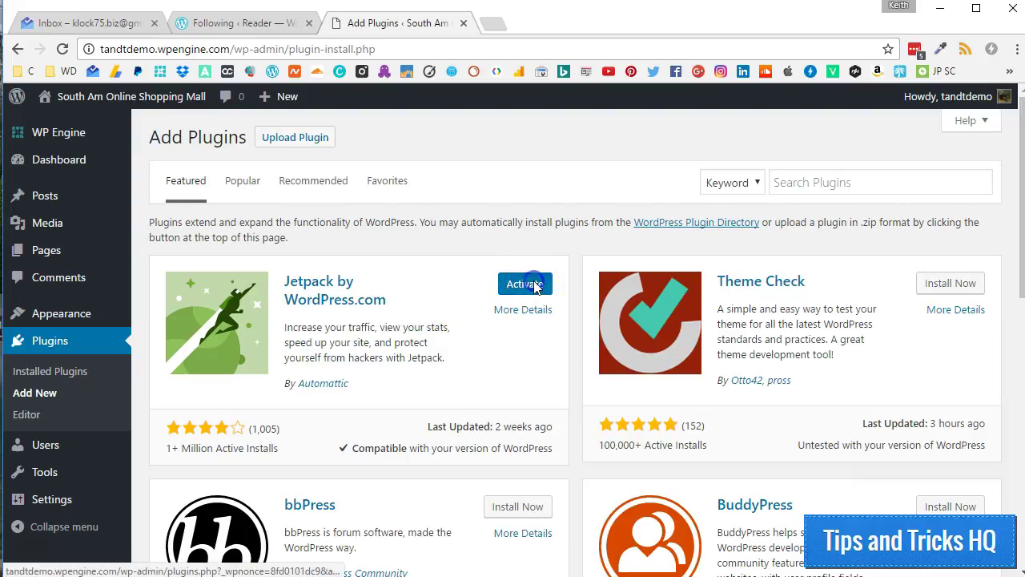
left_click(529, 283)
left_click(400, 251)
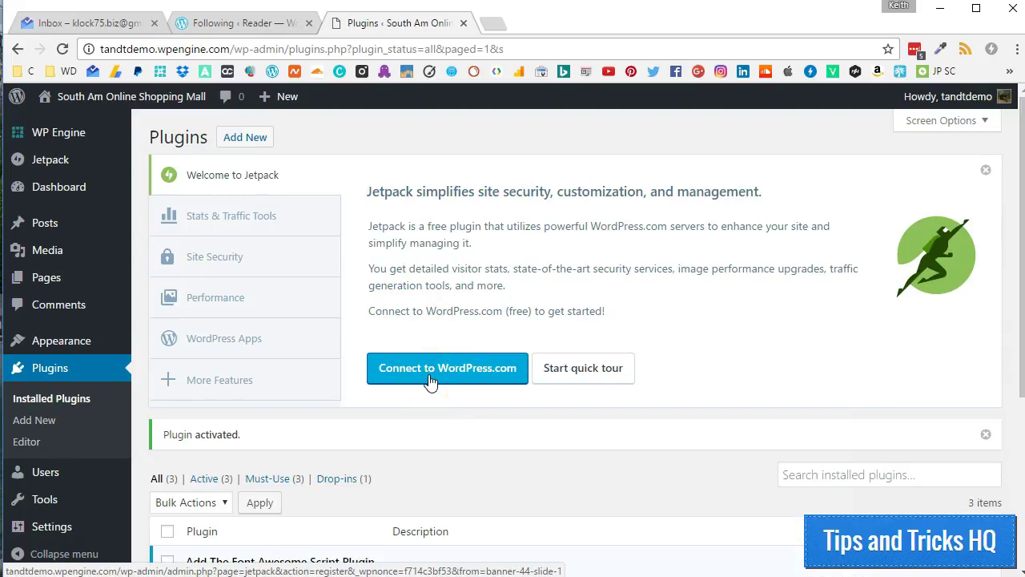
left_click(430, 377)
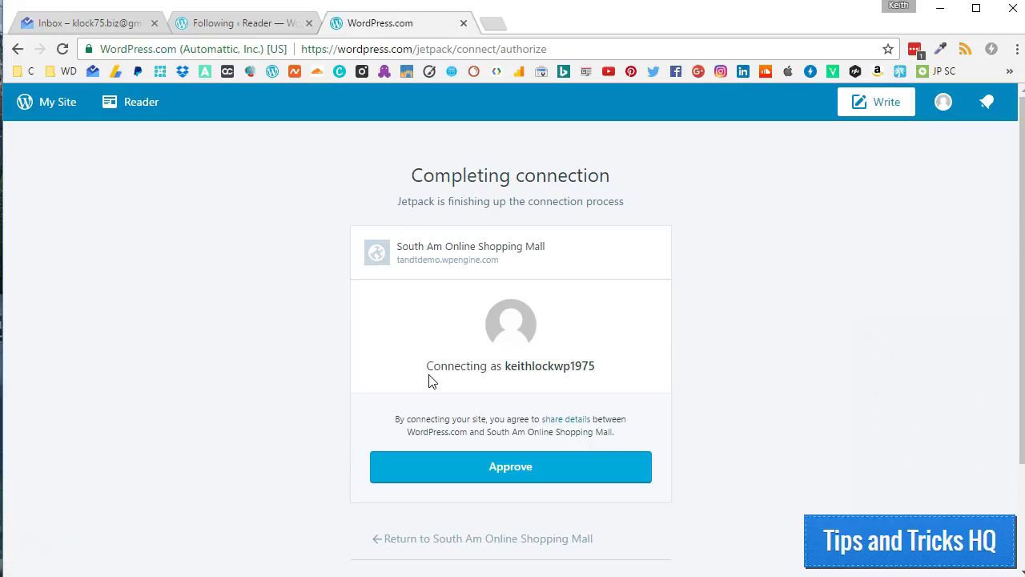
Approve connecting South Am Online Shopping Mall to WordPress.com and select the Free plan.
scroll(430, 381, "down", 1)
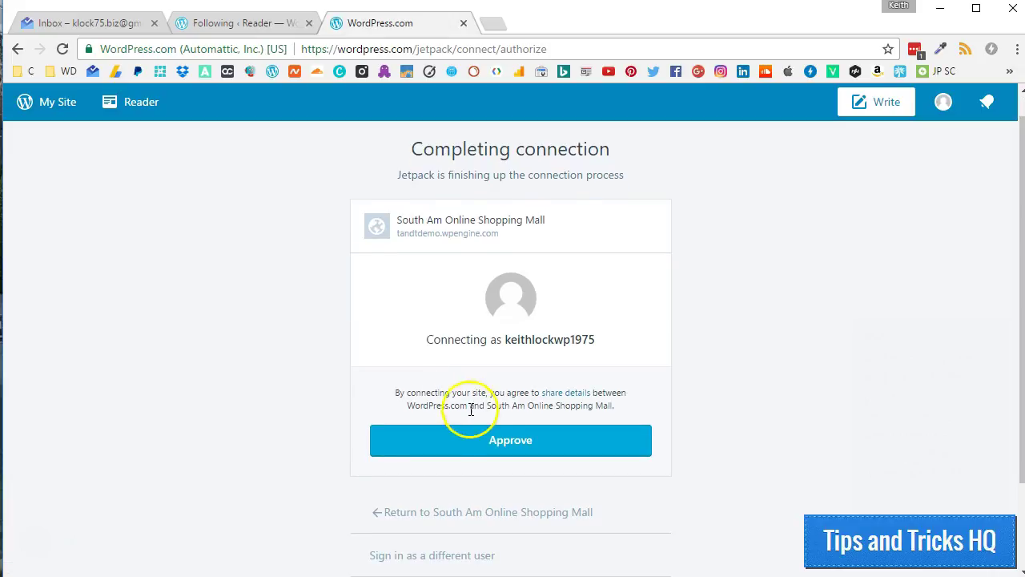
left_click(503, 448)
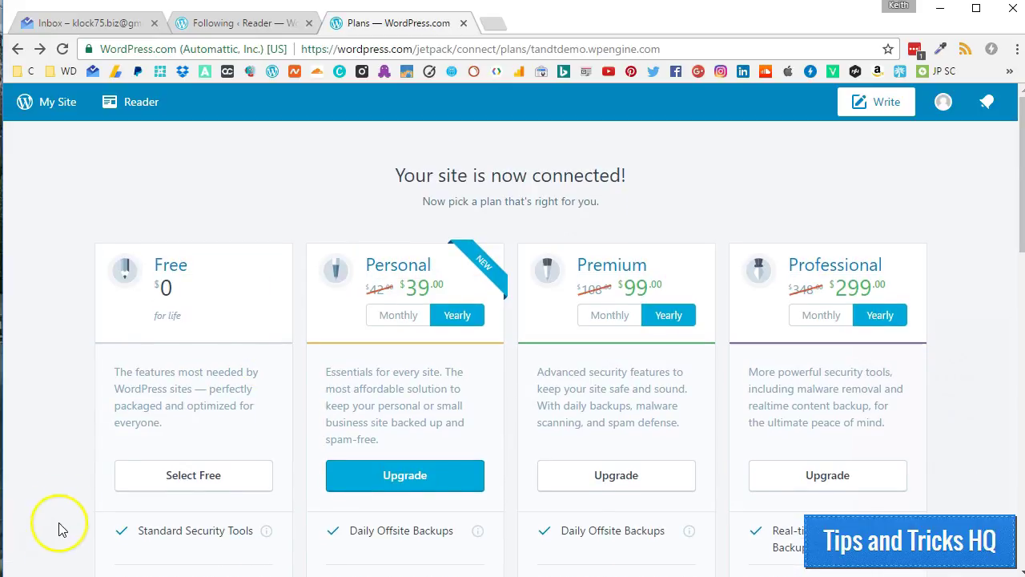
left_click(183, 424)
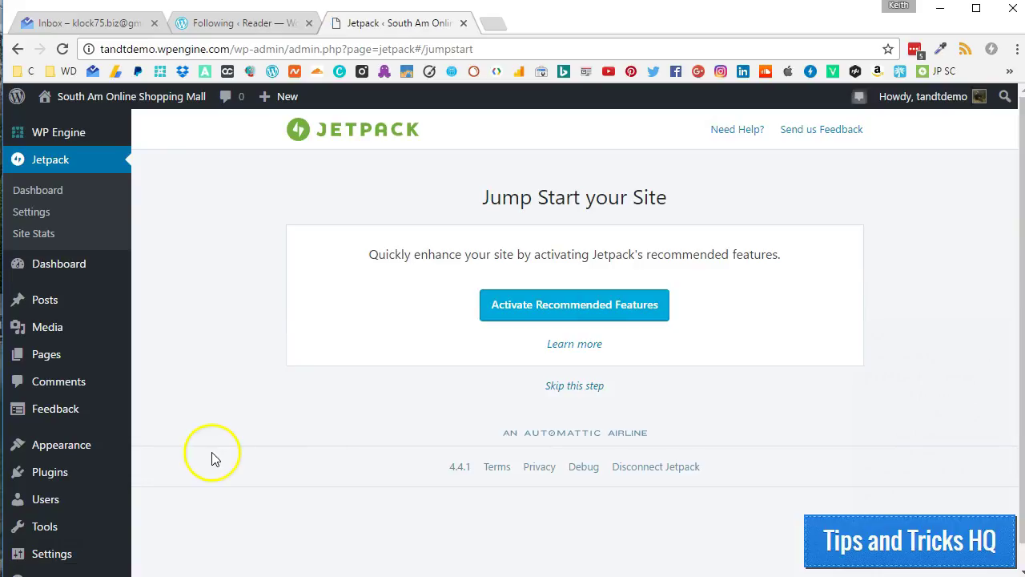
From Jetpack Settings, scroll through the Personal, Premium and Professional plan comparisons.
left_click(32, 212)
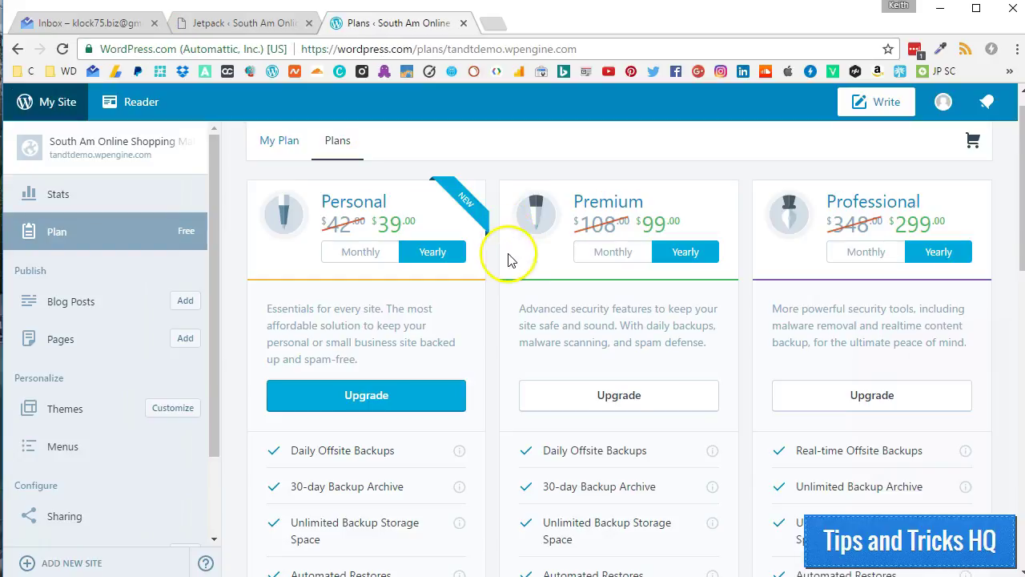
scroll(508, 240, "down", 1)
scroll(508, 264, "down", 1)
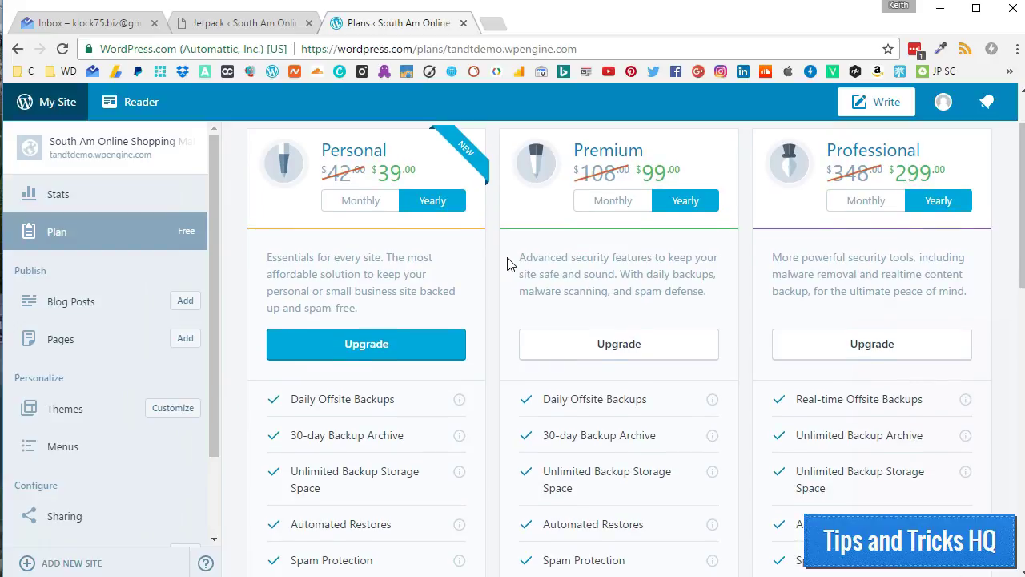
scroll(507, 264, "down", 1)
scroll(508, 265, "down", 3)
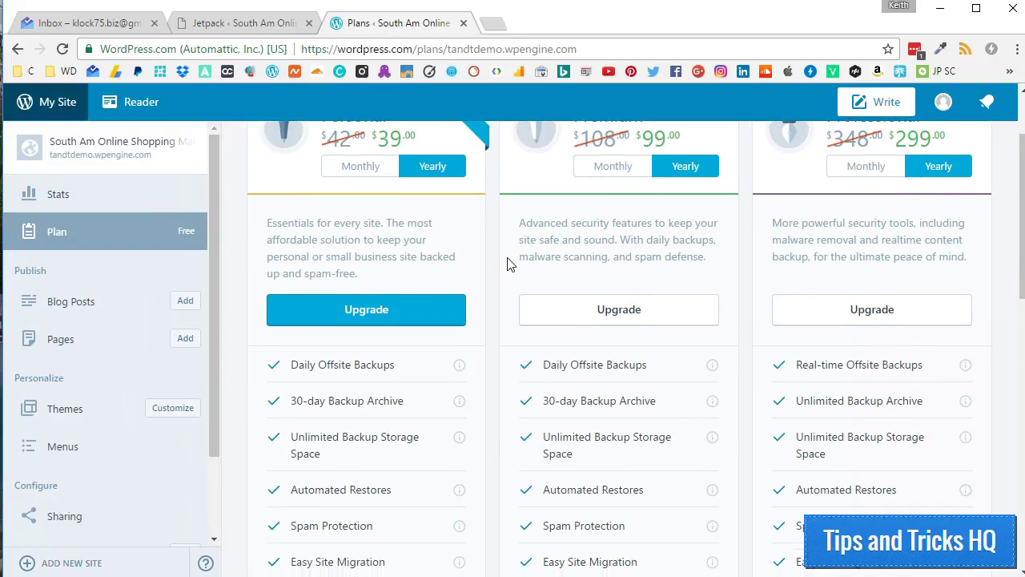
scroll(508, 264, "down", 1)
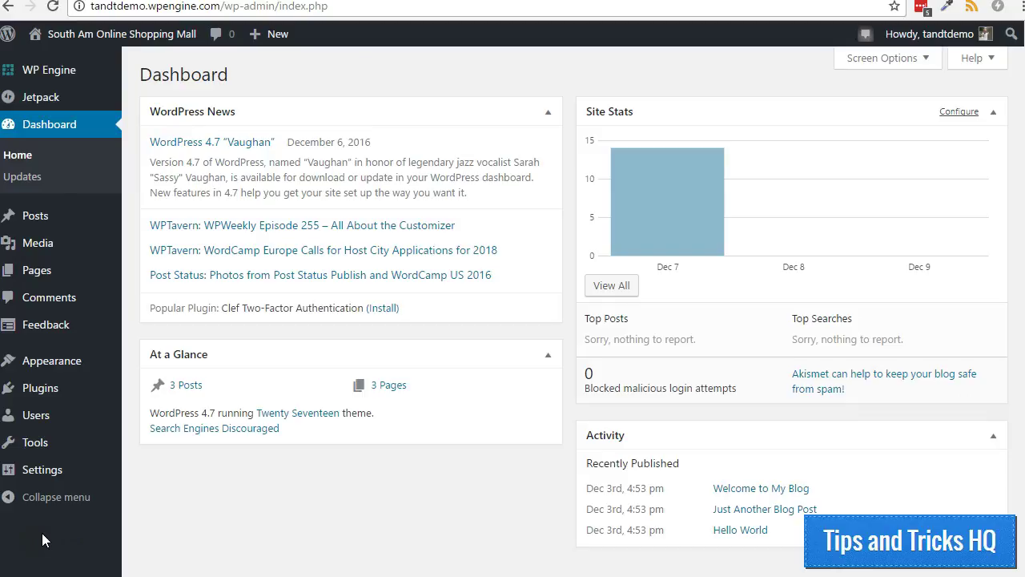
Switch on the Shortcode Embeds toggle in Jetpack's Writing settings.
mouse_move(81, 97)
left_click(144, 127)
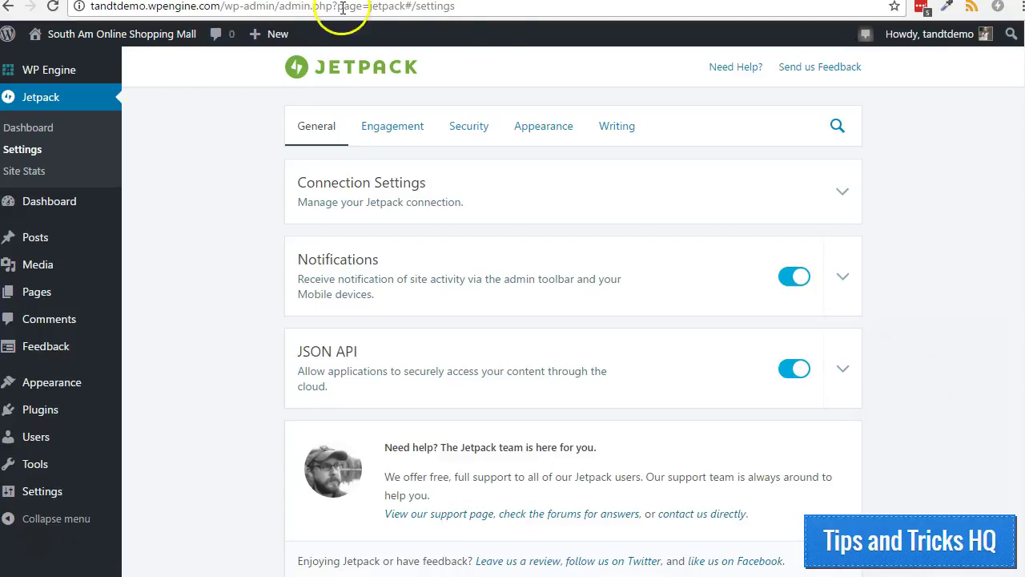
left_click(622, 127)
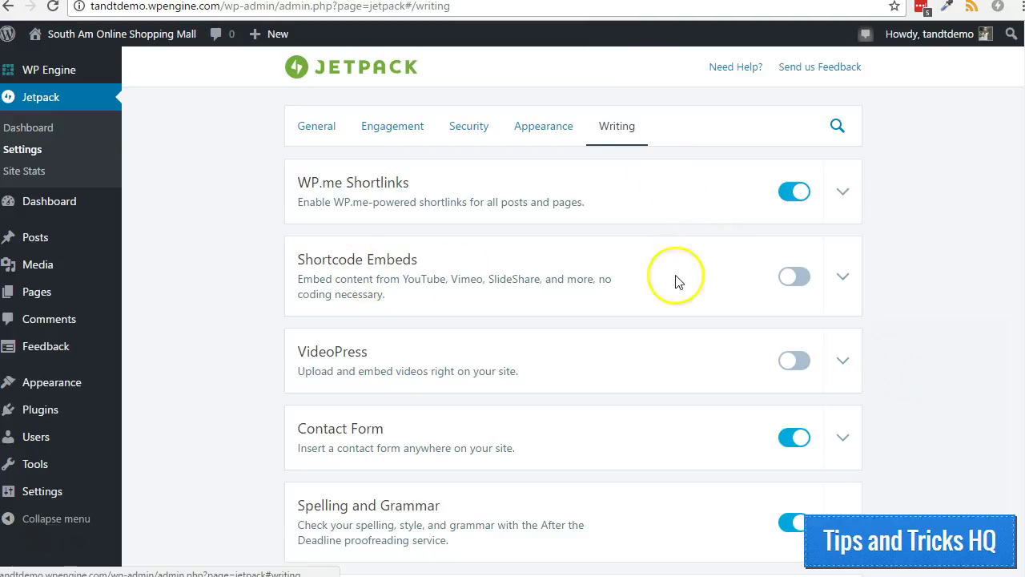
left_click(793, 277)
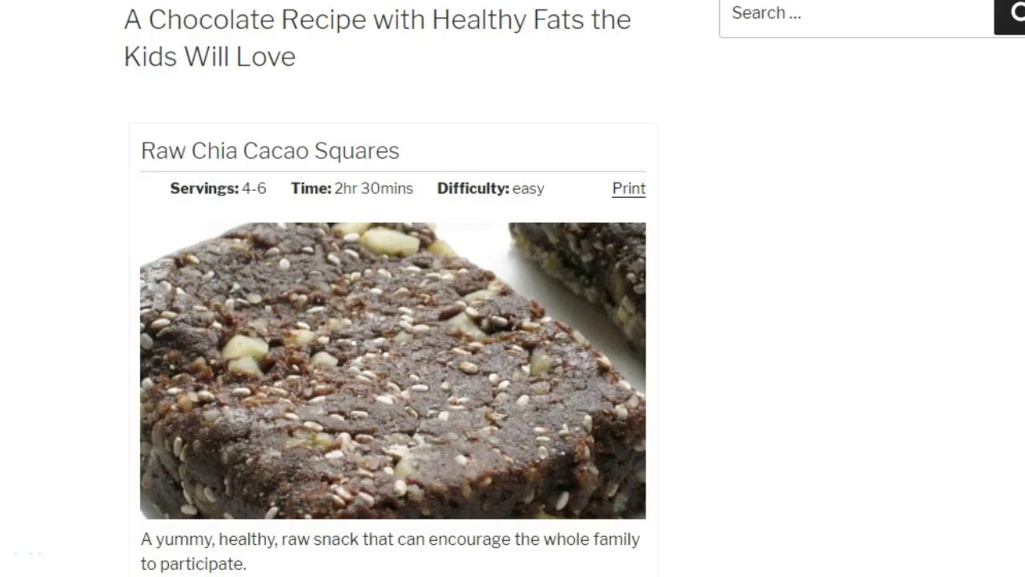
Scroll through the published Raw Chia Cacao Squares recipe post on the front end.
scroll(393, 320, "down", 2)
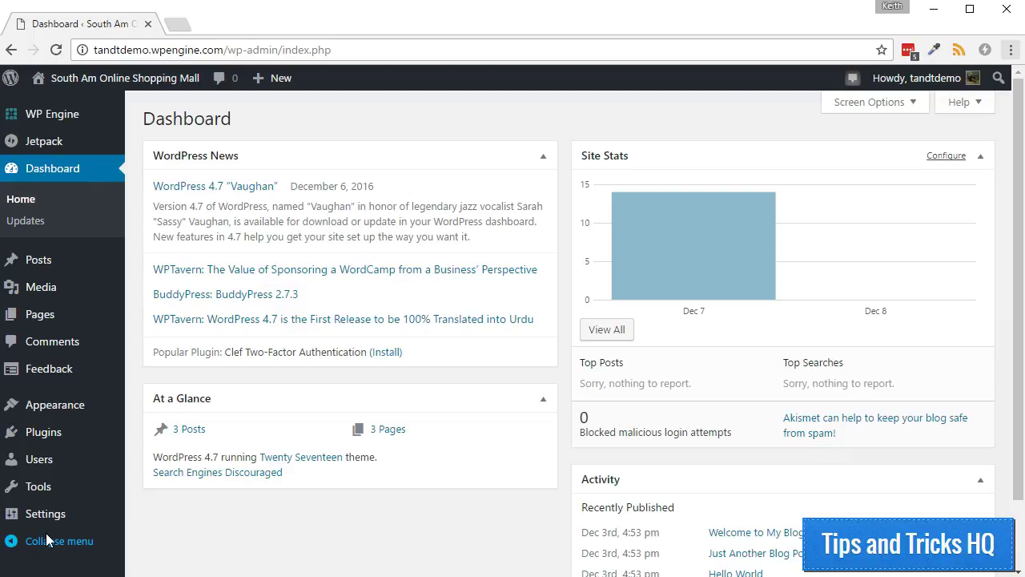
Upload get-image-url.png from the computer through Media > Add New.
mouse_move(34, 269)
mouse_move(36, 286)
left_click(138, 311)
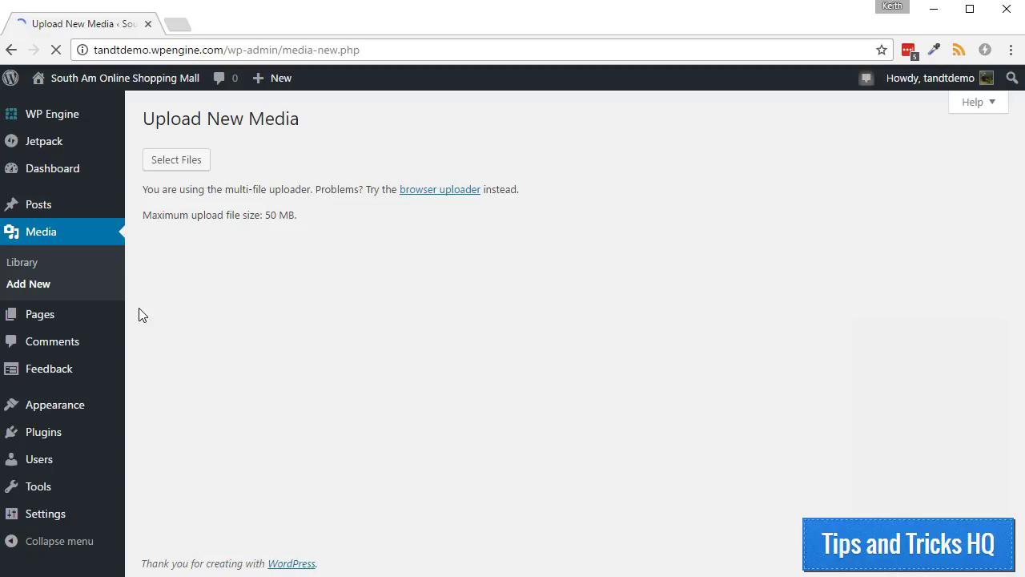
left_click(574, 272)
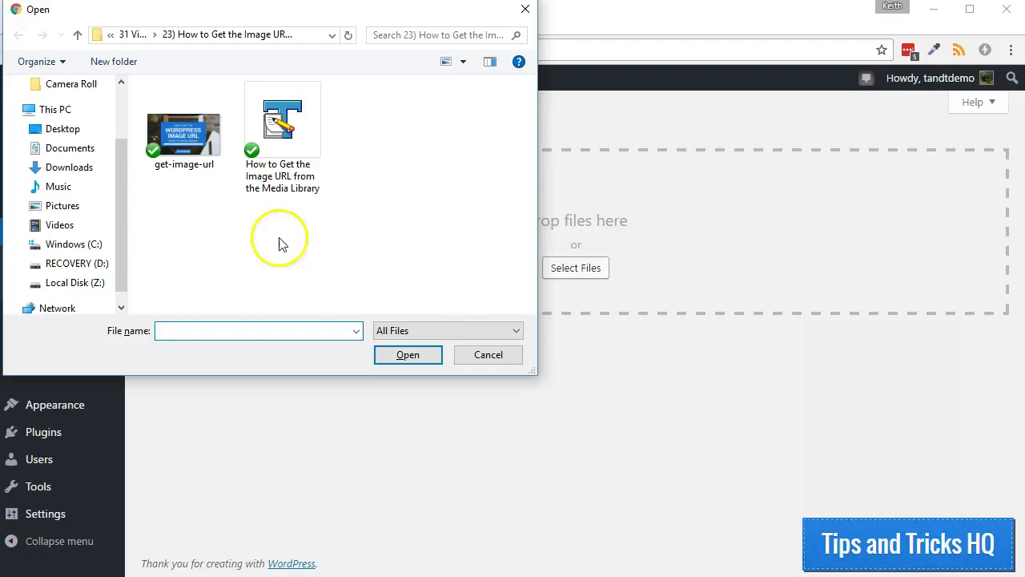
double_click(186, 151)
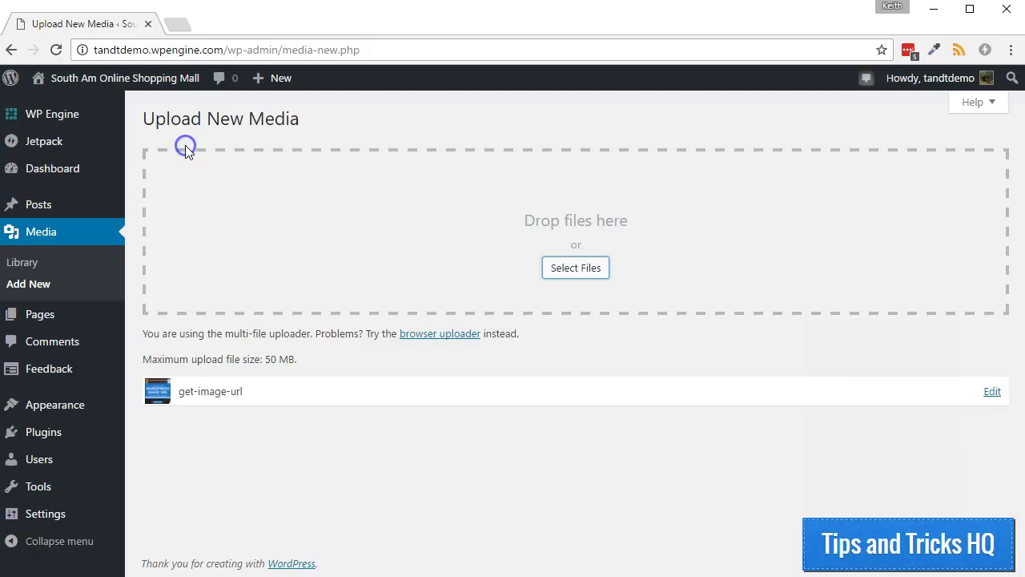
Open get-image-url's Edit Media page and copy its File URL.
left_click(992, 391)
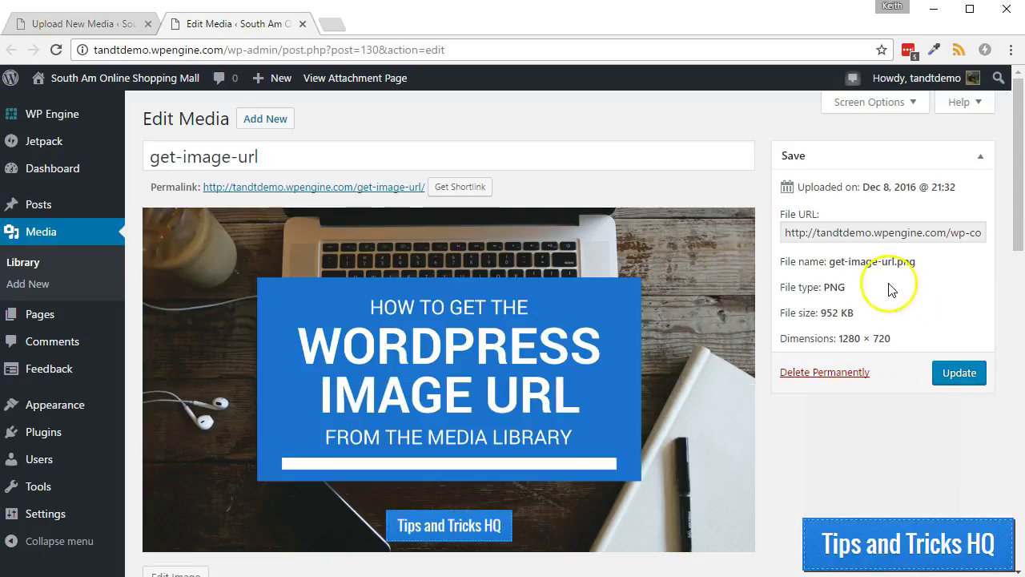
left_click_drag(783, 213, 825, 228)
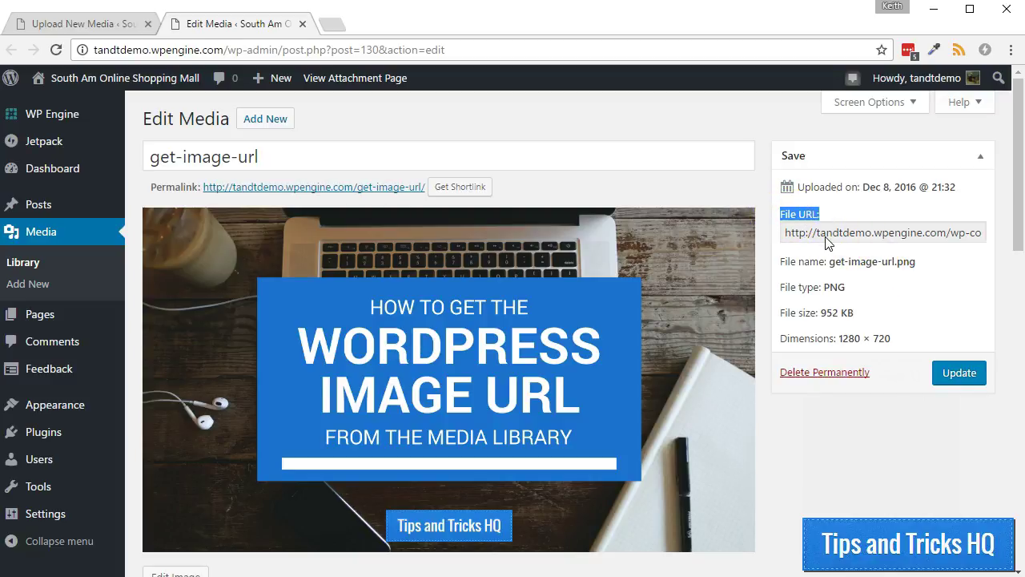
left_click(824, 232)
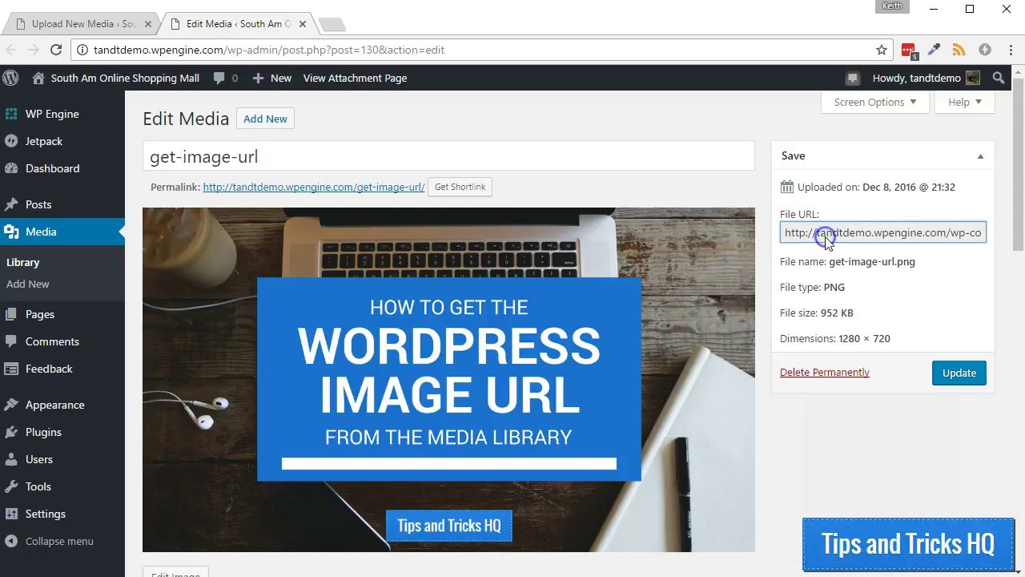
right_click(824, 236)
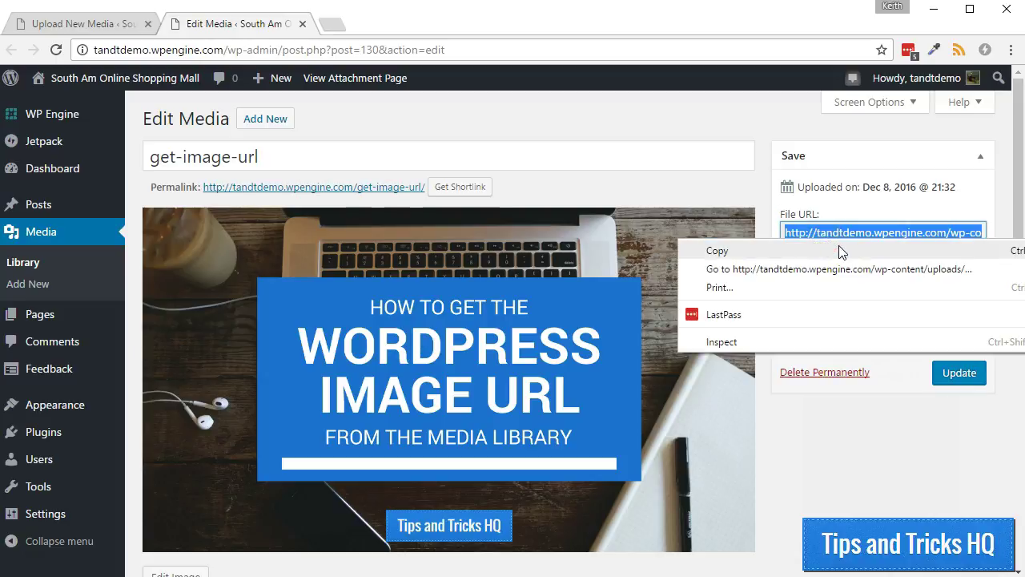
left_click(838, 253)
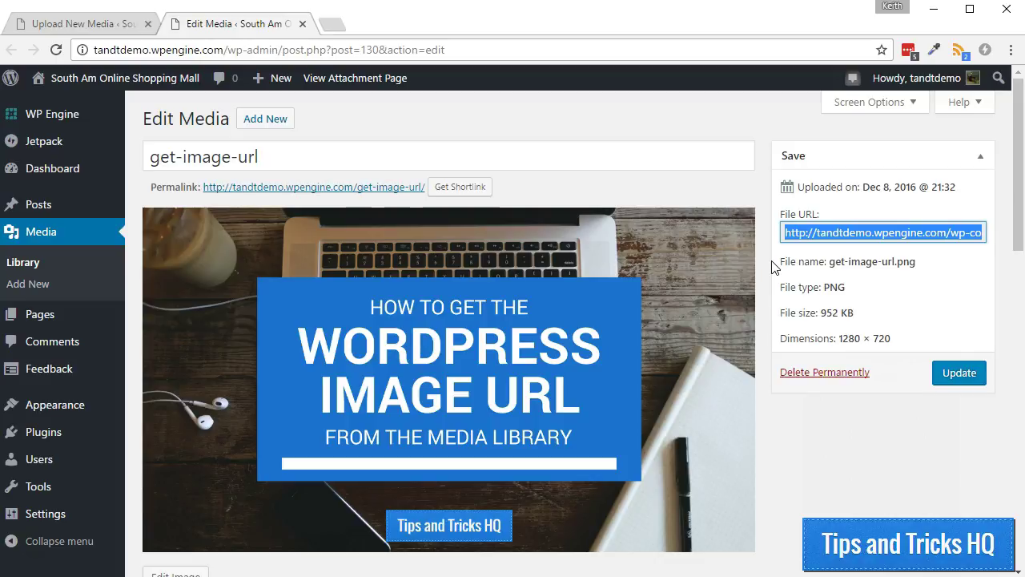
Reopen get-image-url from the Media Library and copy its entire File URL again.
left_click(24, 266)
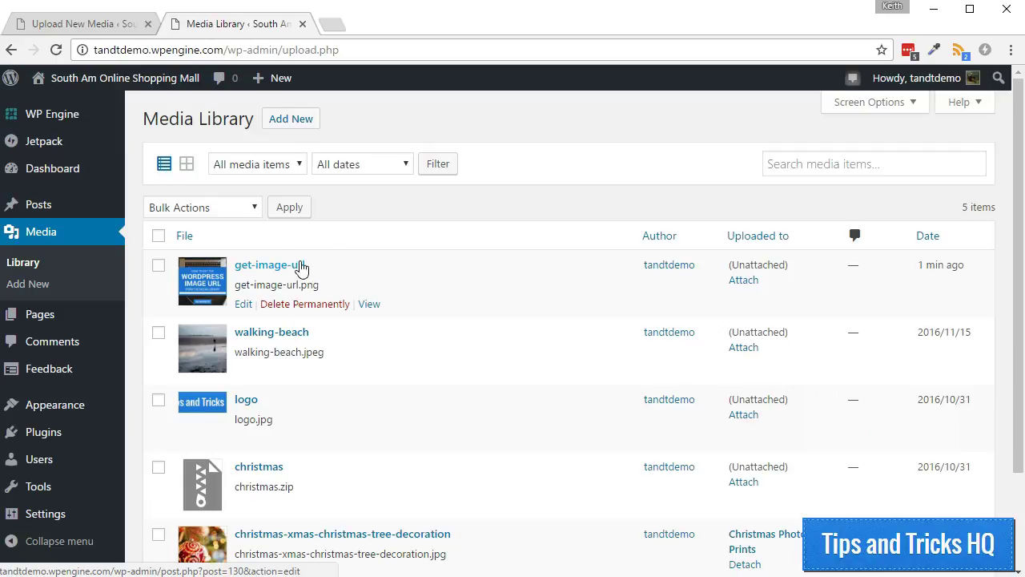
left_click(243, 305)
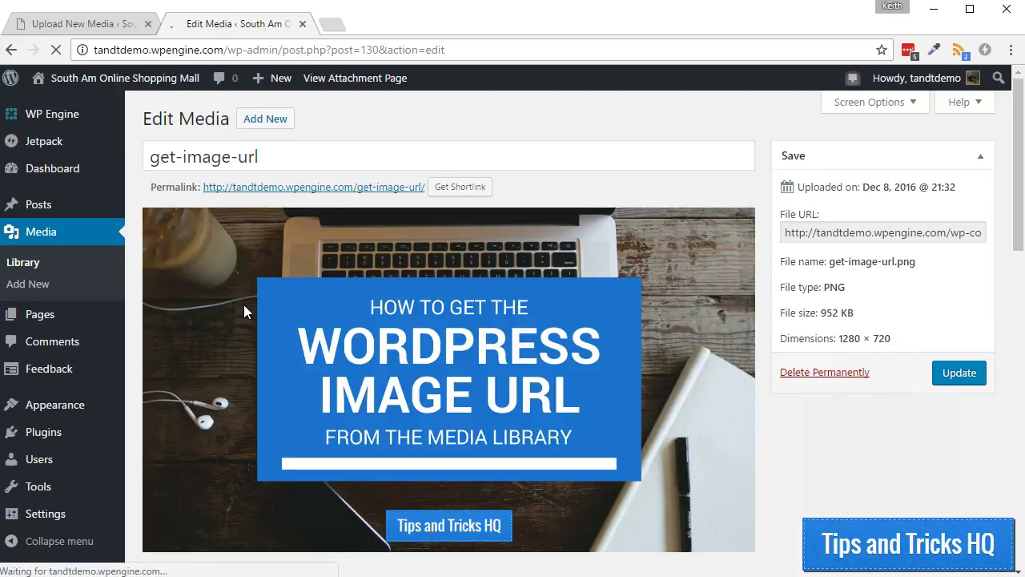
triple_click(833, 230)
right_click(833, 230)
left_click(849, 244)
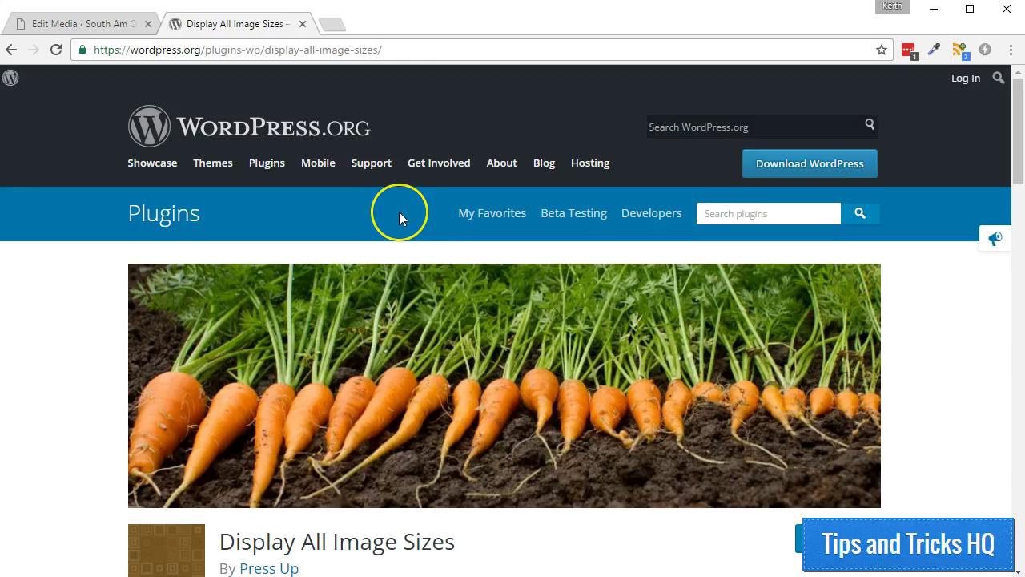
scroll(399, 213, "down", 2)
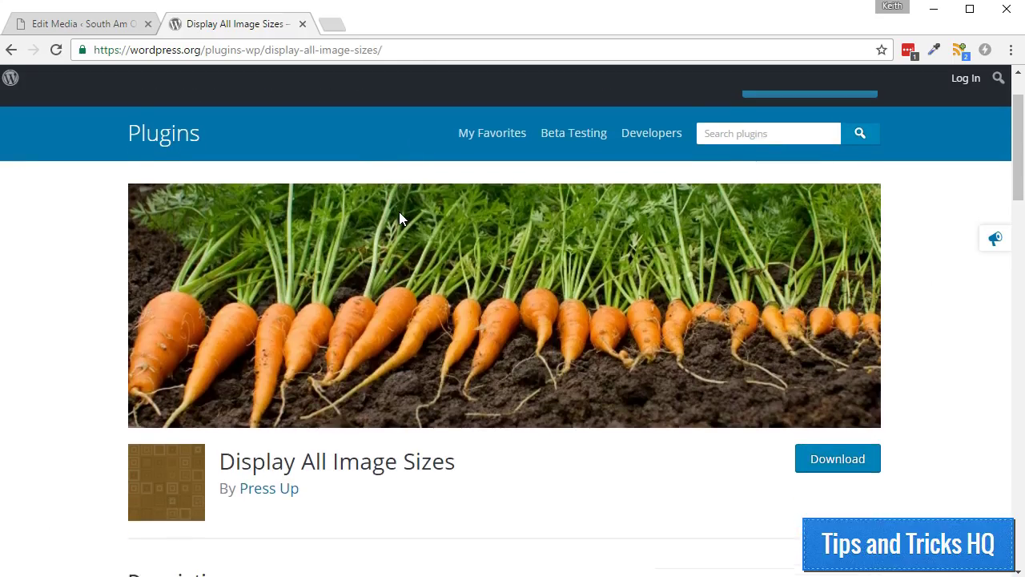
scroll(399, 211, "down", 1)
scroll(399, 212, "down", 2)
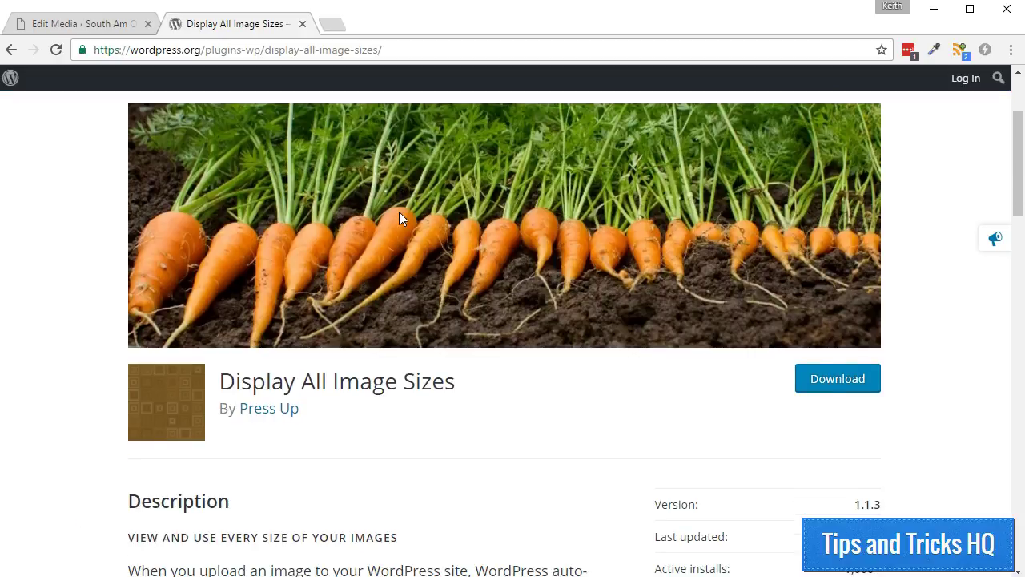
scroll(399, 211, "down", 2)
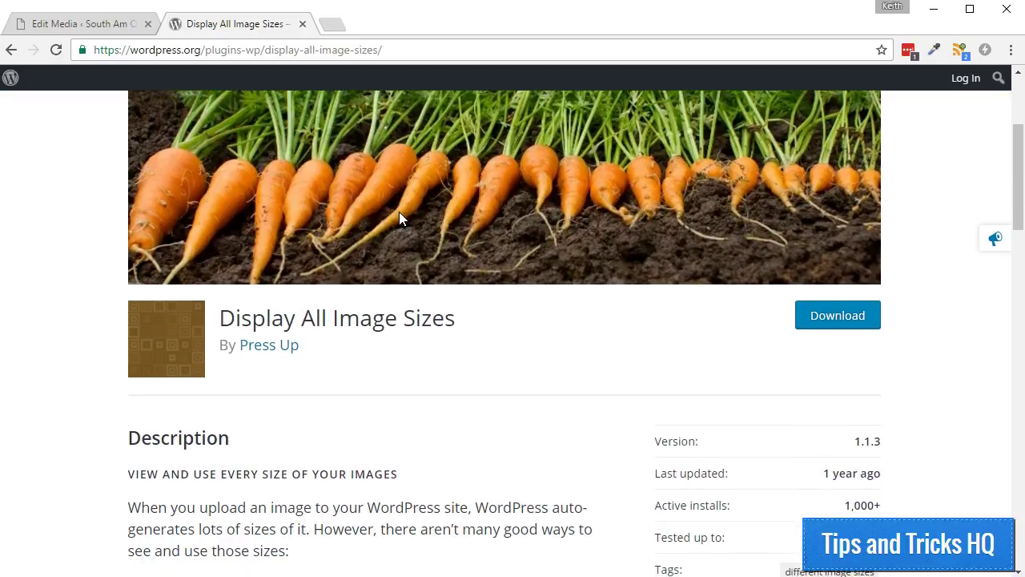
scroll(400, 218, "down", 2)
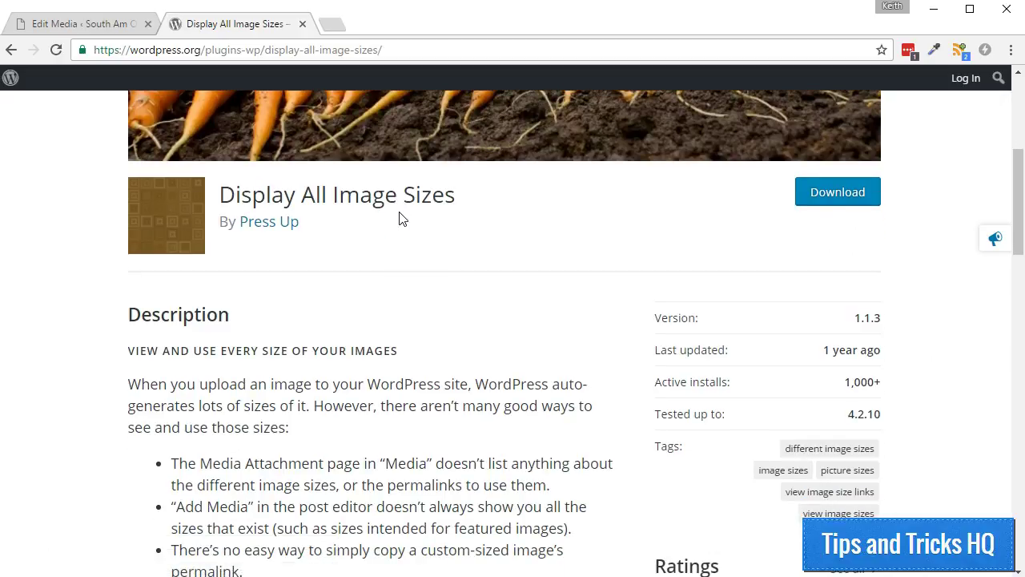
scroll(402, 218, "down", 2)
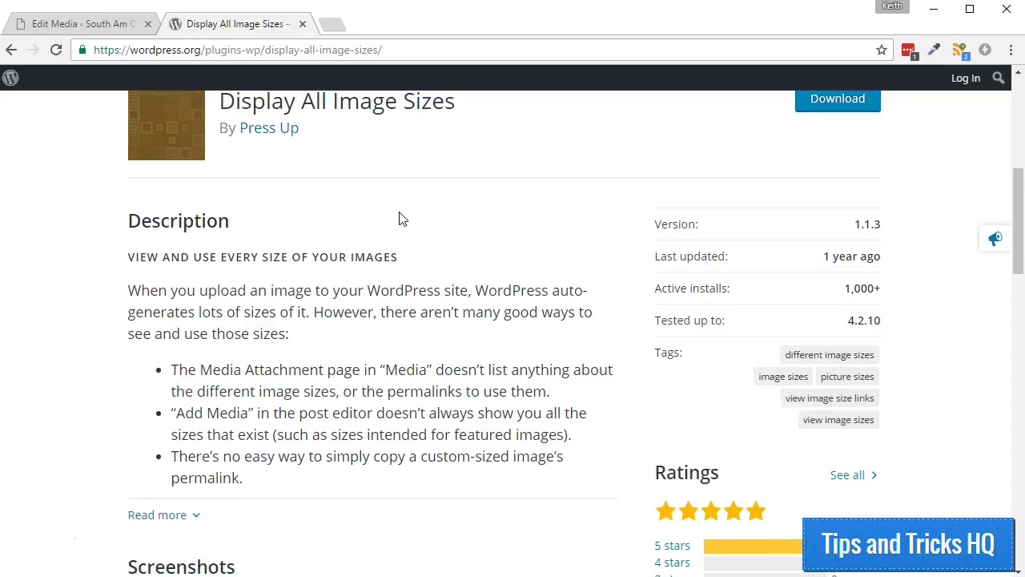
scroll(402, 218, "down", 1)
scroll(402, 218, "down", 1)
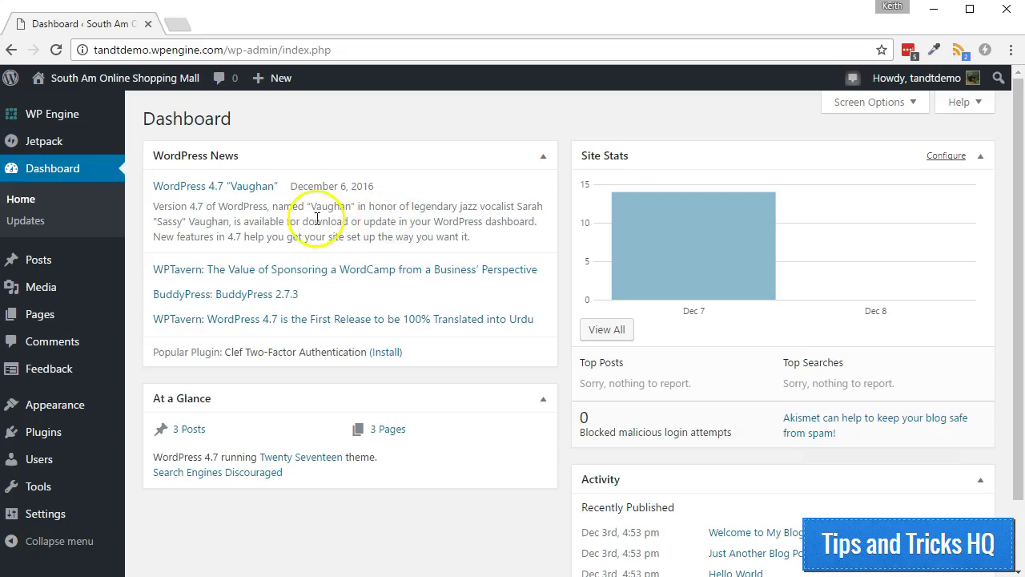
Search Add New Plugins for 'Display All Image Sizes', then install and activate it.
mouse_move(64, 434)
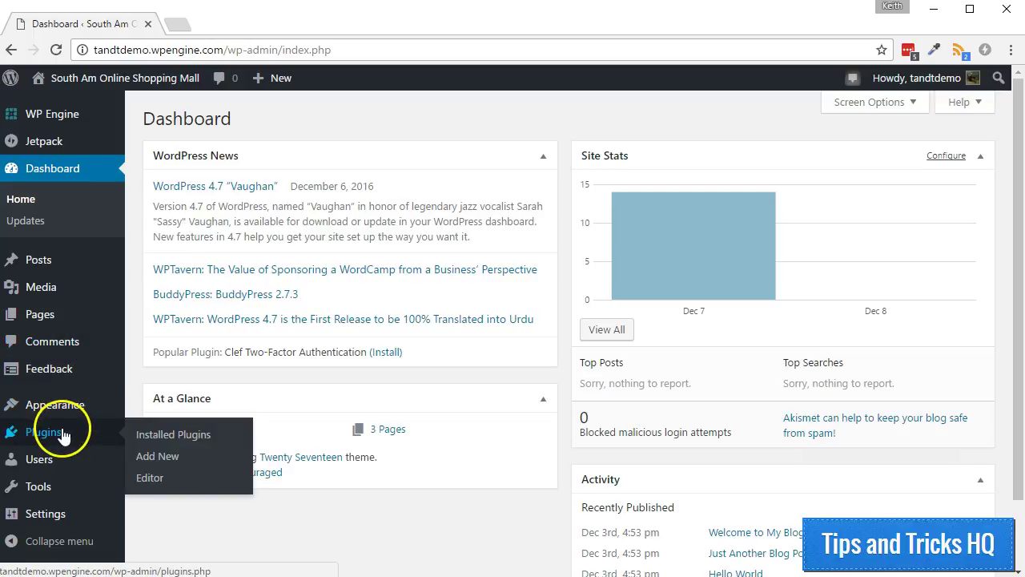
left_click(152, 458)
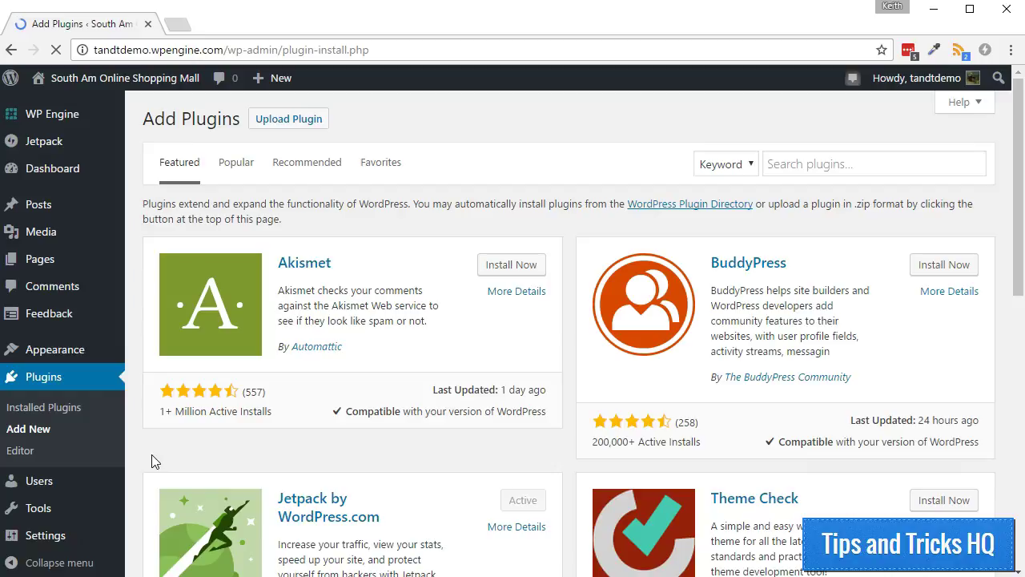
left_click(775, 164)
key("ctrl+v")
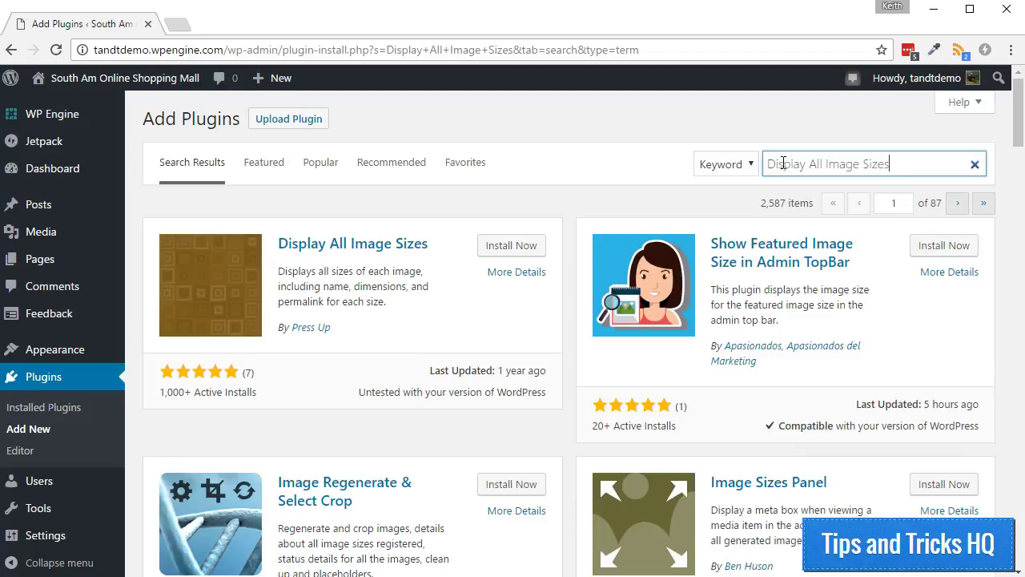
left_click(500, 248)
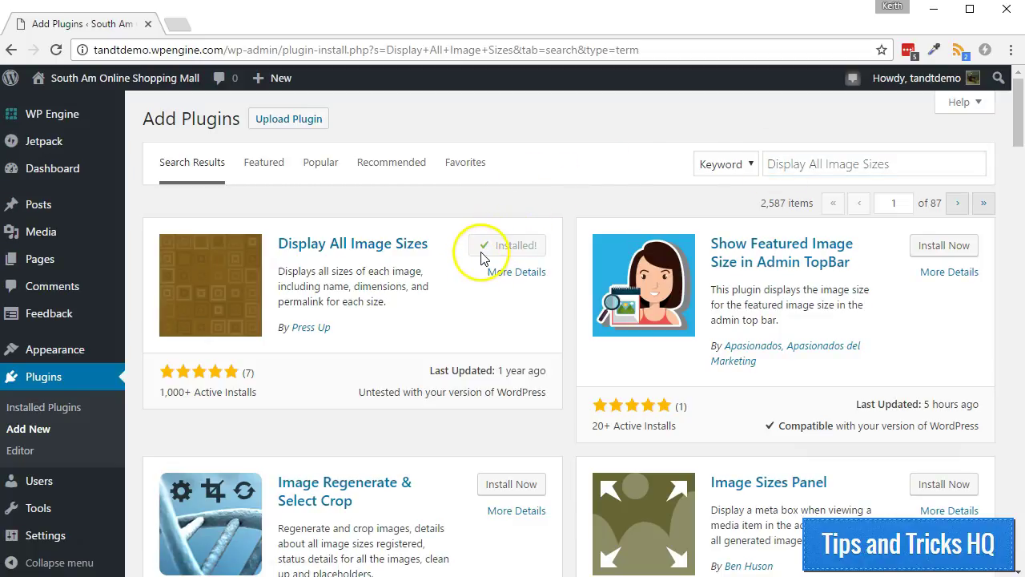
left_click(505, 246)
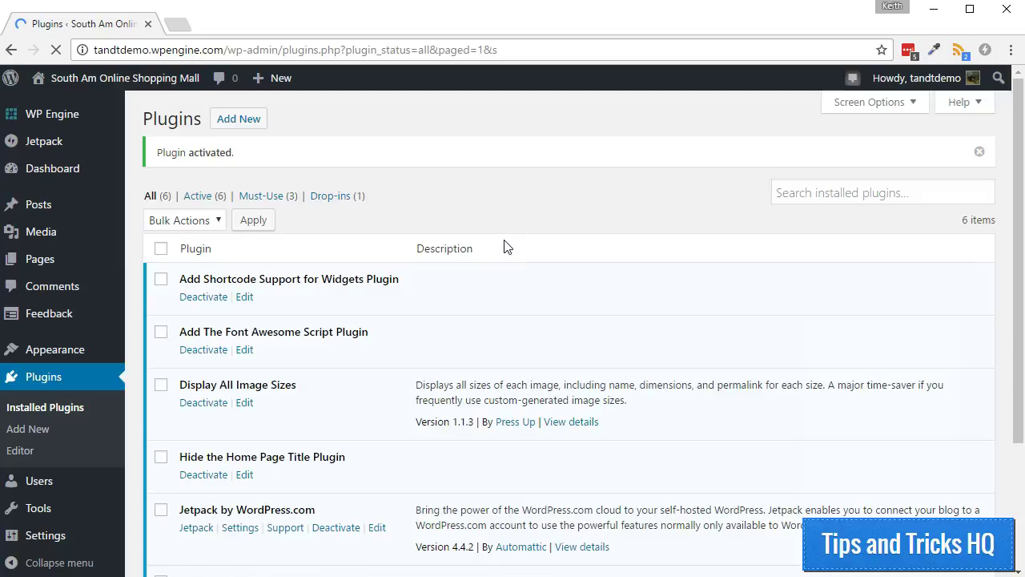
Open the get-image-url image's edit page from the Media Library.
mouse_move(68, 230)
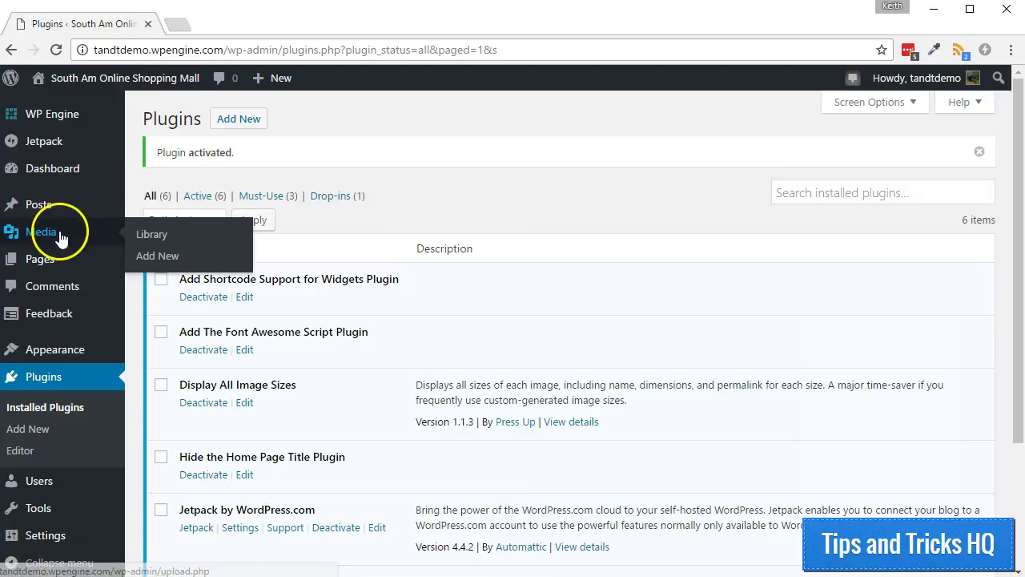
left_click(147, 234)
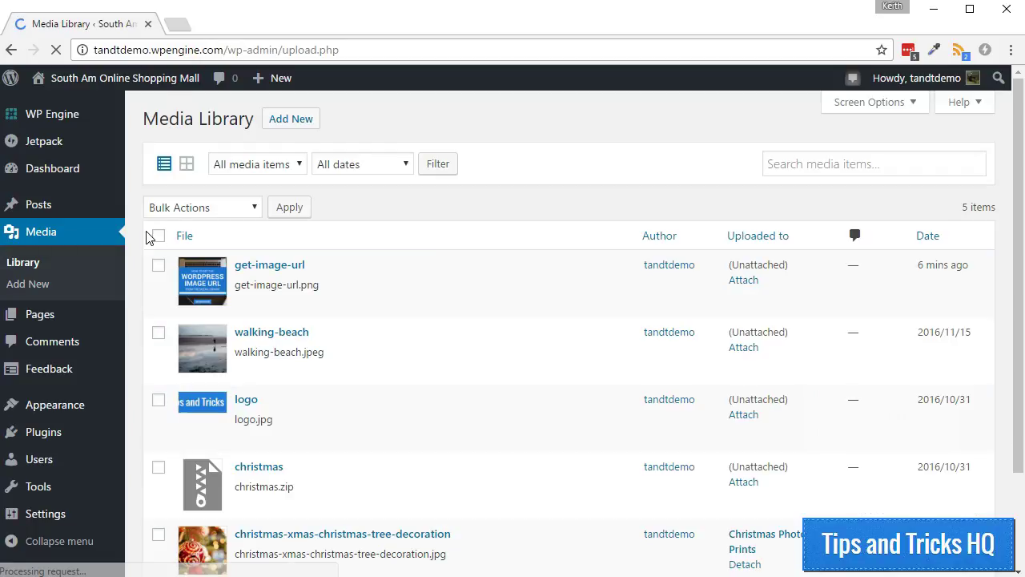
left_click(265, 267)
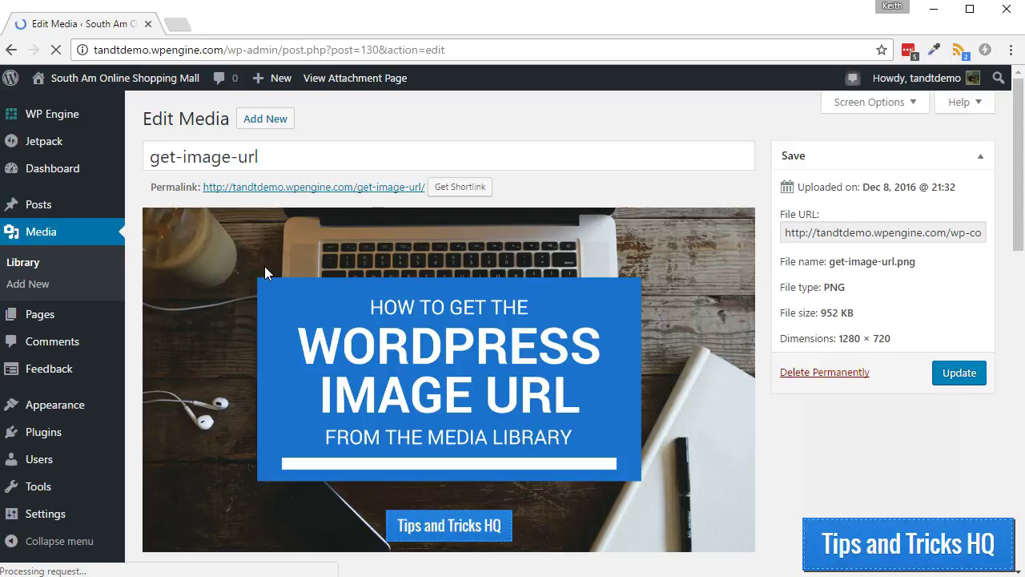
scroll(272, 291, "down", 1)
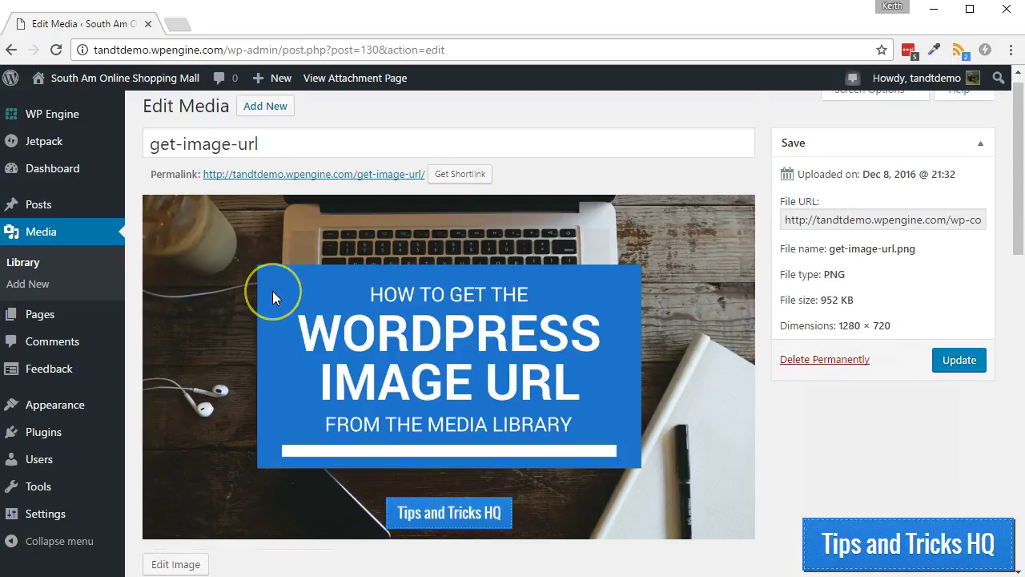
scroll(272, 296, "down", 5)
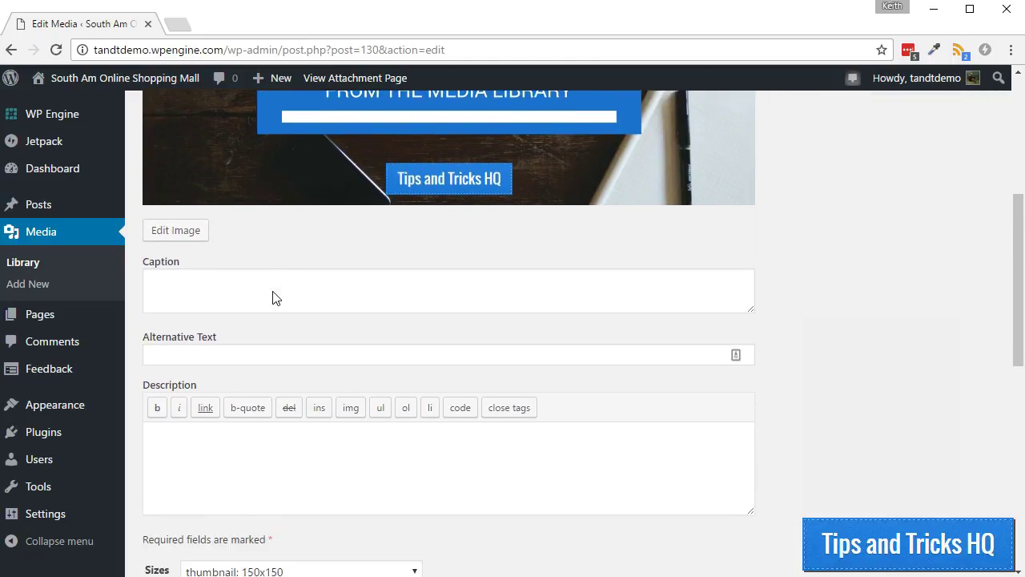
scroll(273, 298, "down", 2)
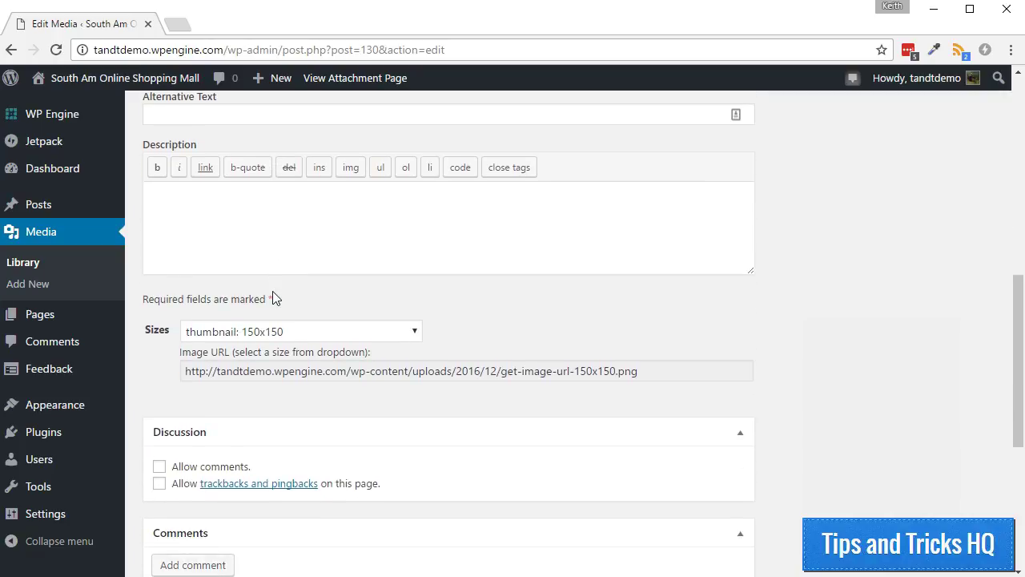
Choose the medium: 300x169 size and copy its get-image-url-300x169.png image URL.
left_click(286, 334)
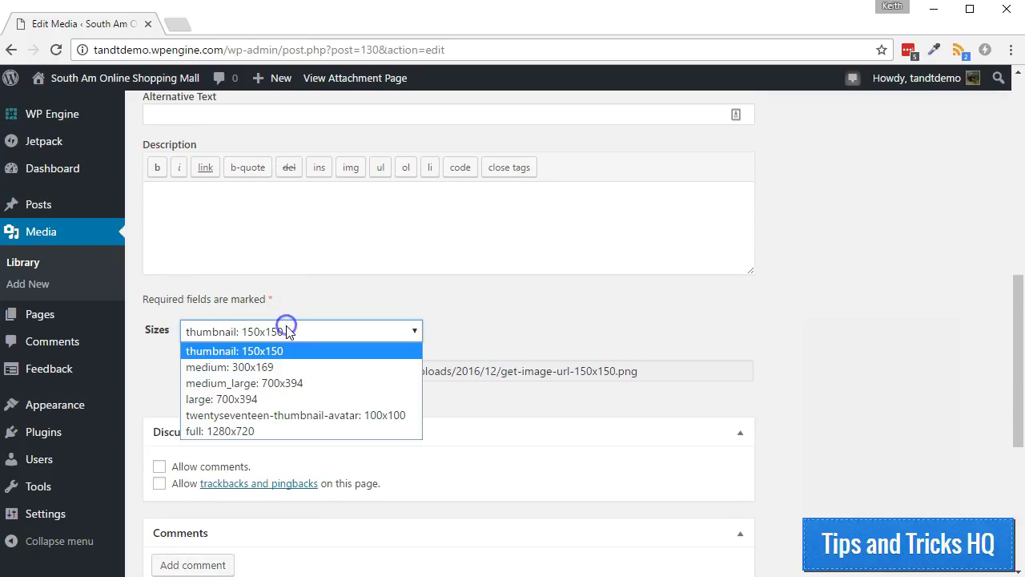
left_click(285, 375)
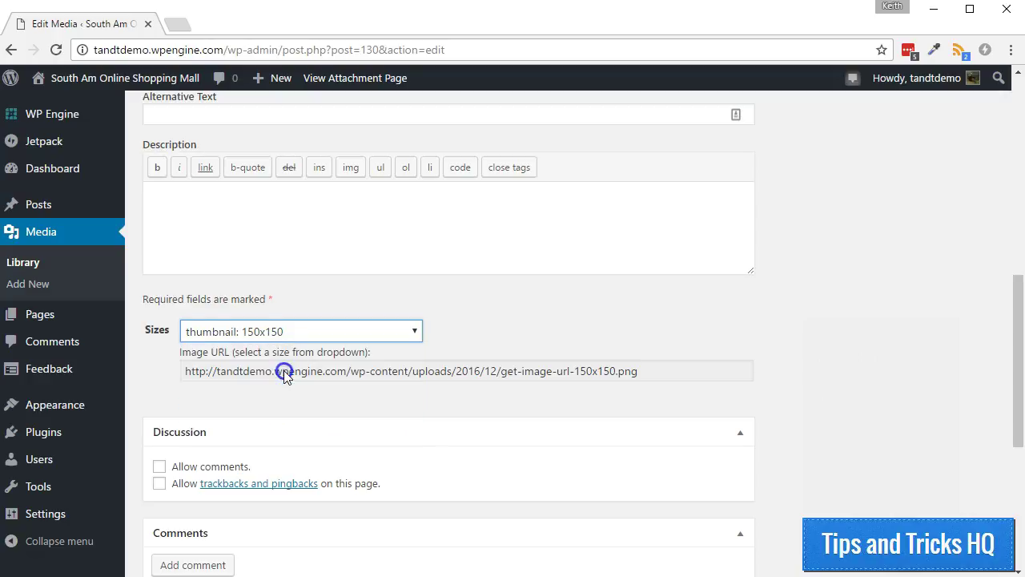
left_click(359, 375)
right_click(359, 374)
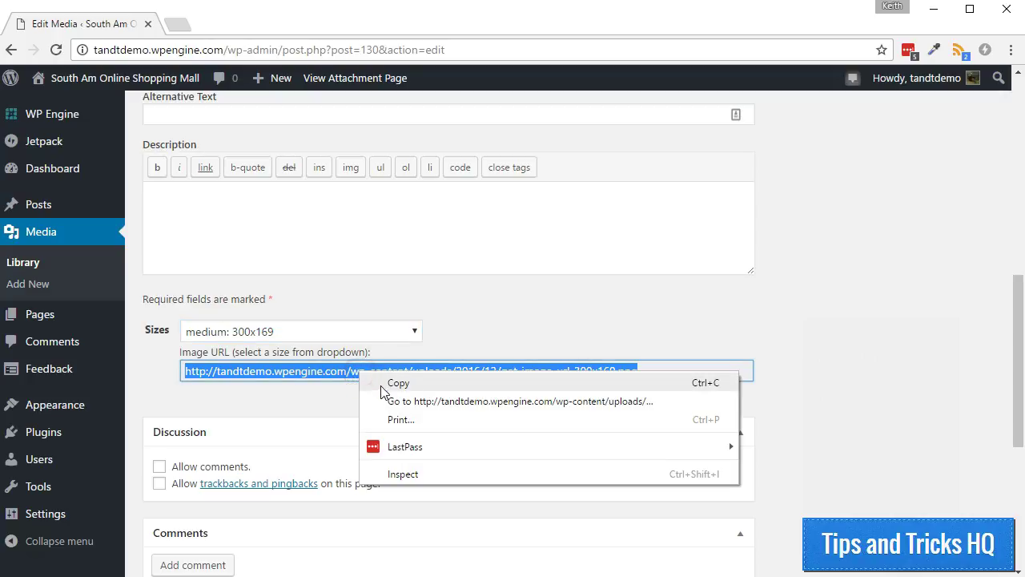
left_click(398, 383)
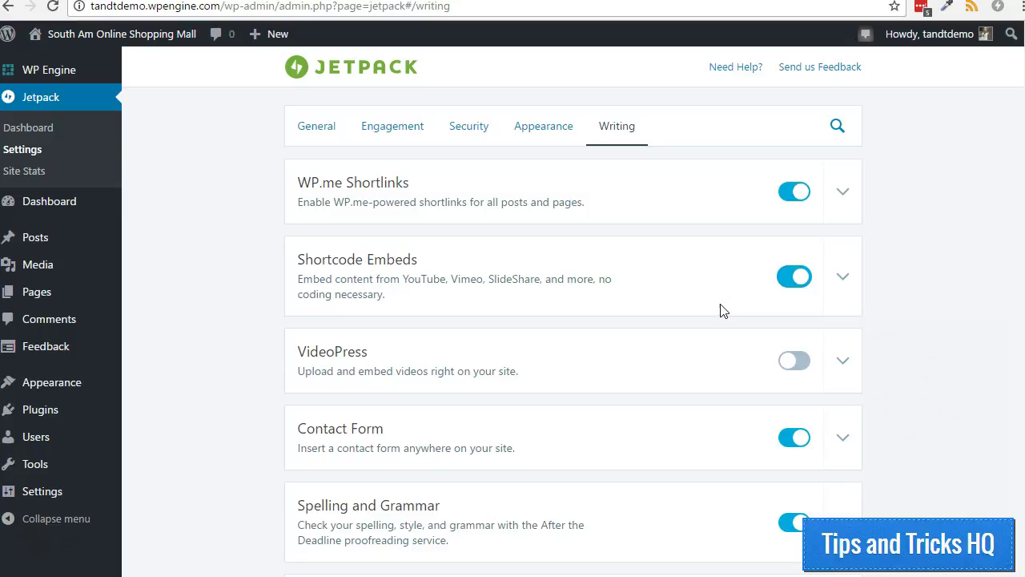
Start a new post and paste in the chocolate recipe post title.
mouse_move(59, 248)
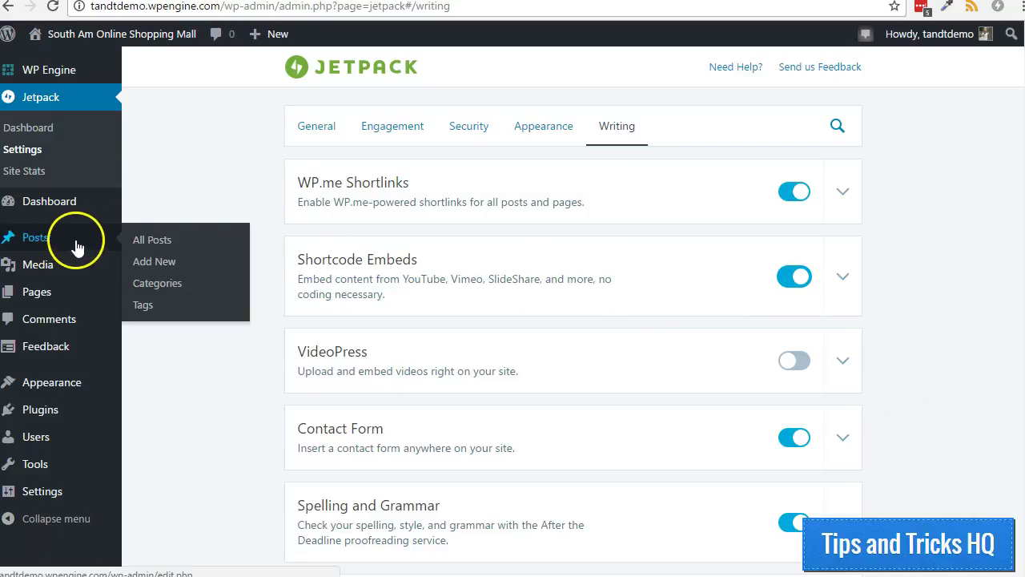
left_click(148, 262)
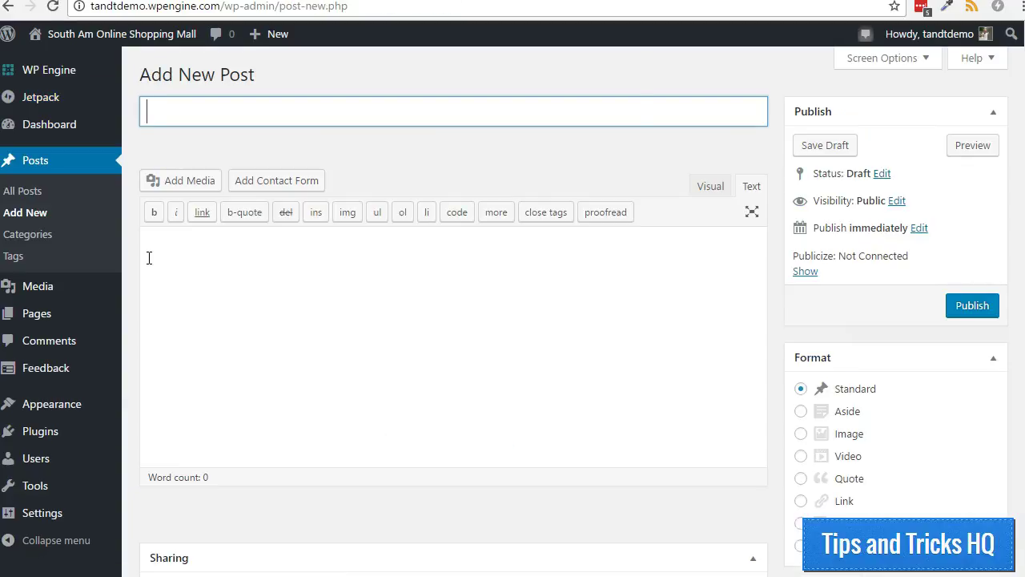
left_click(256, 77)
key("ctrl+v")
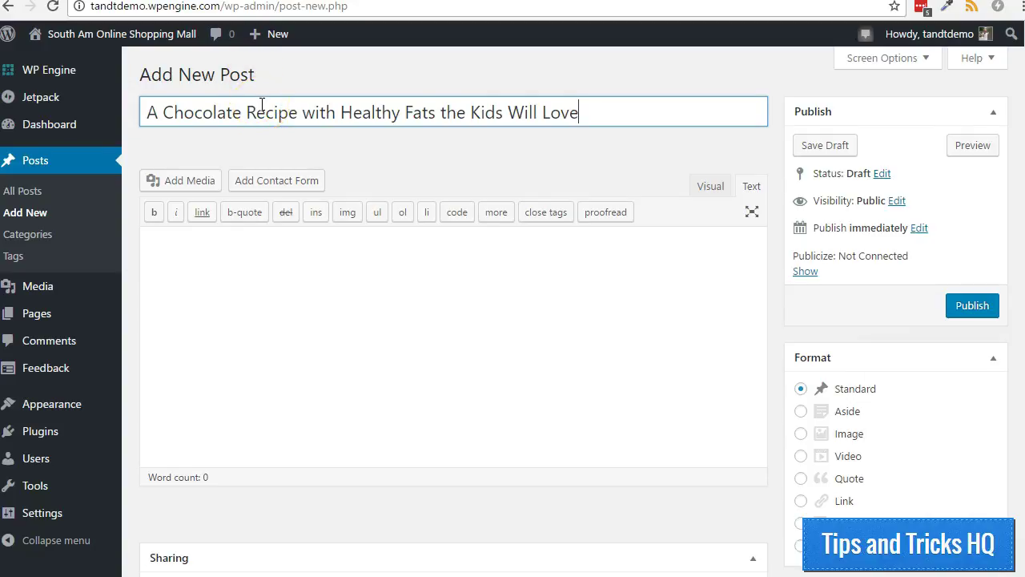
Write [recipe] and [/recipe] on separate lines and add title="Raw Chia Cacao Squares" to the opening tag.
left_click(245, 274)
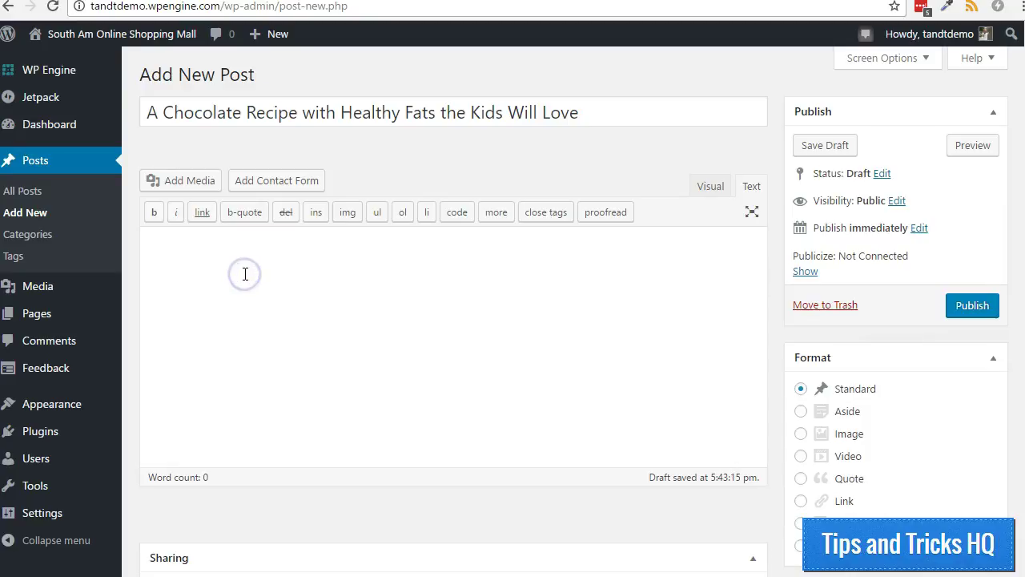
type("[recipe]")
key("Return")
key("Return")
key("Return")
key("Return")
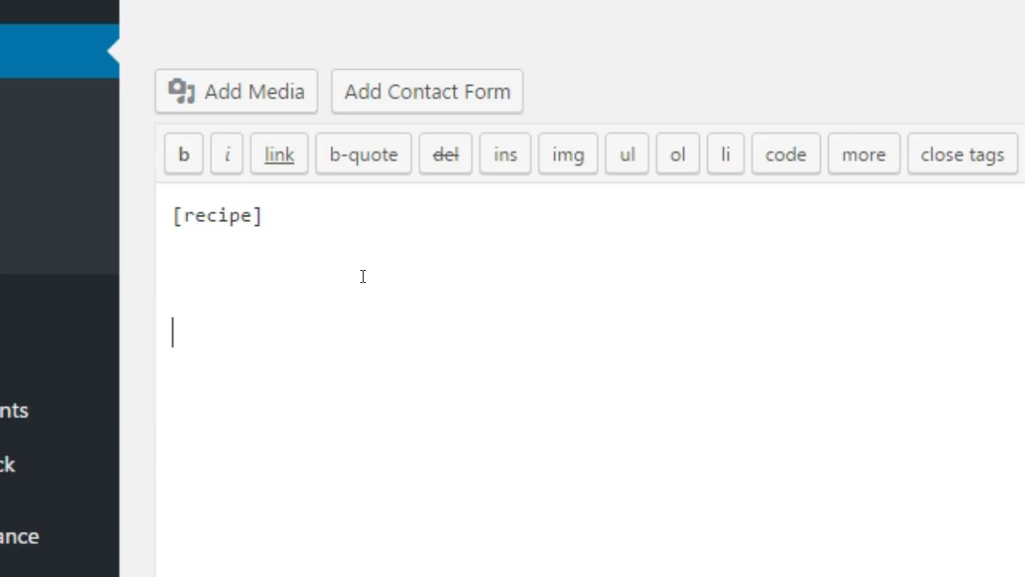
type("[/rei")
key("BackSpace")
type("ci[e")
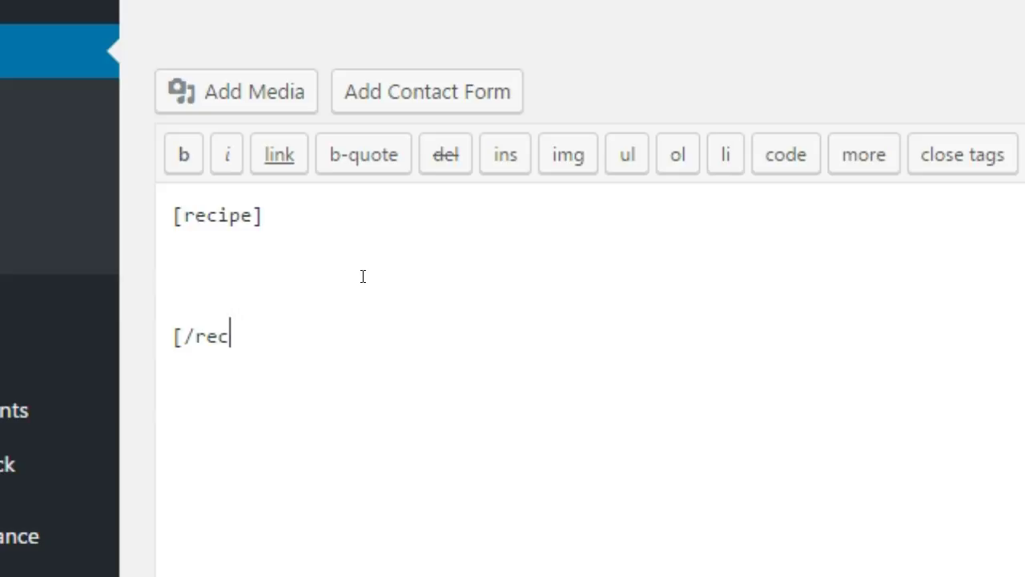
key("BackSpace")
key("BackSpace")
type("pe")
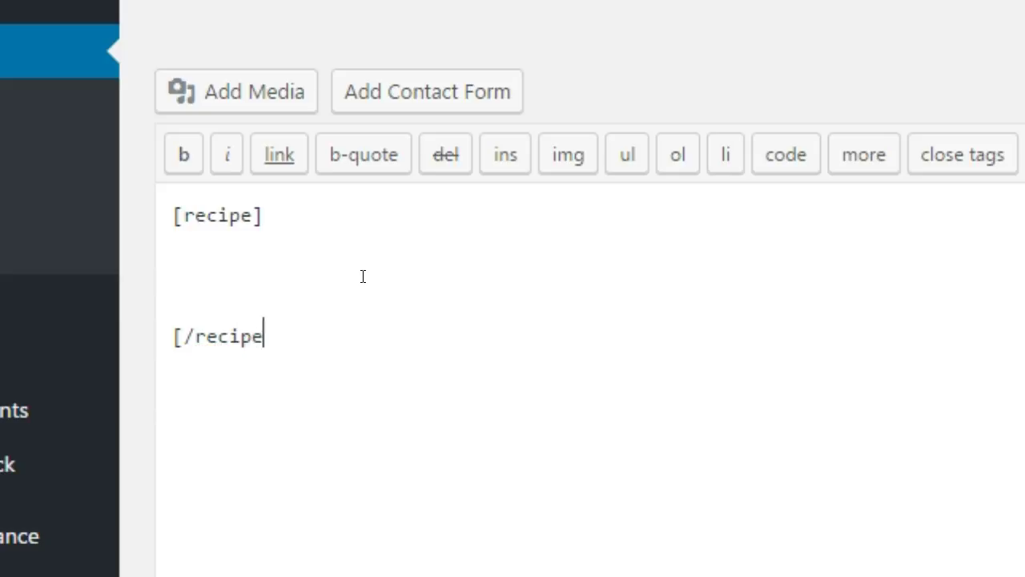
type("]")
left_click(257, 216)
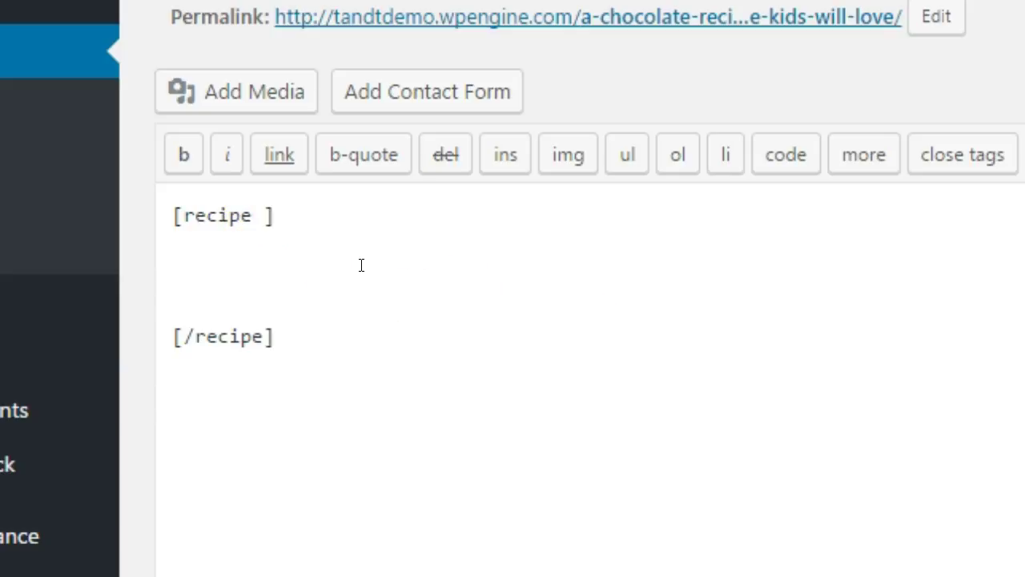
key("ctrl+v")
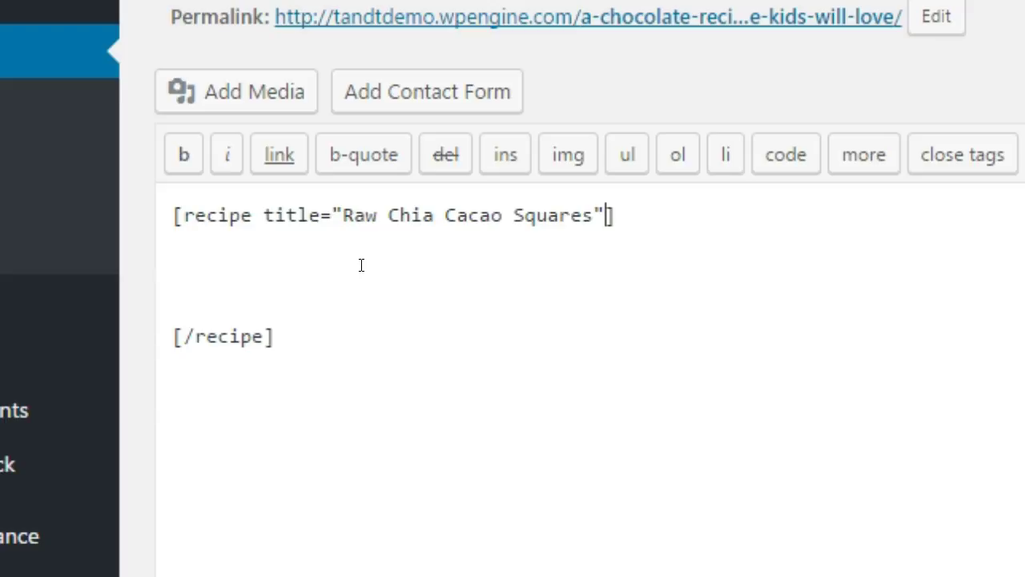
left_click(372, 294)
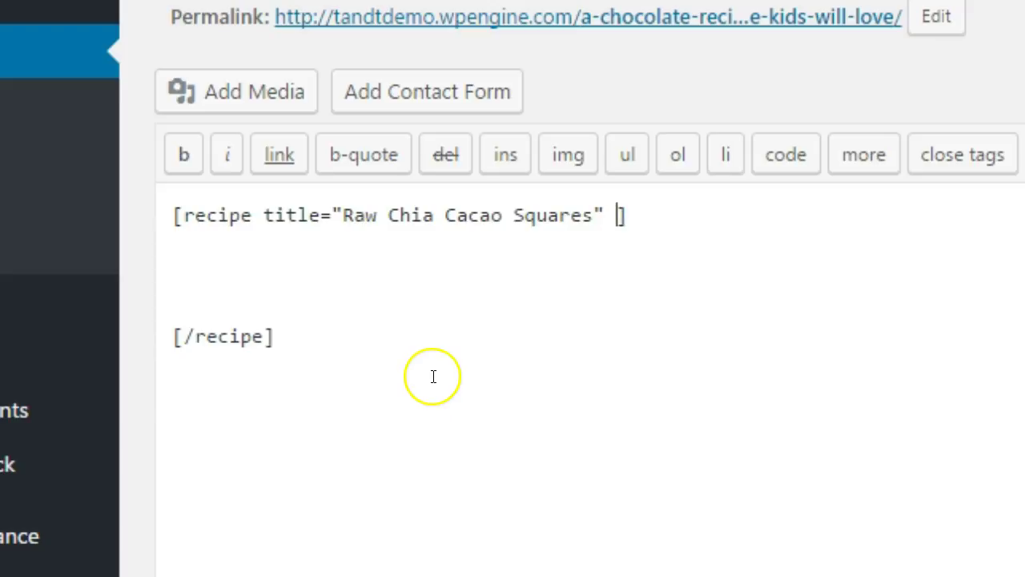
Add servings="4-6", time="2hr 30mins", difficulty="easy", image and description attributes, correcting 'particpate'.
type("servings=\"4-6\"")
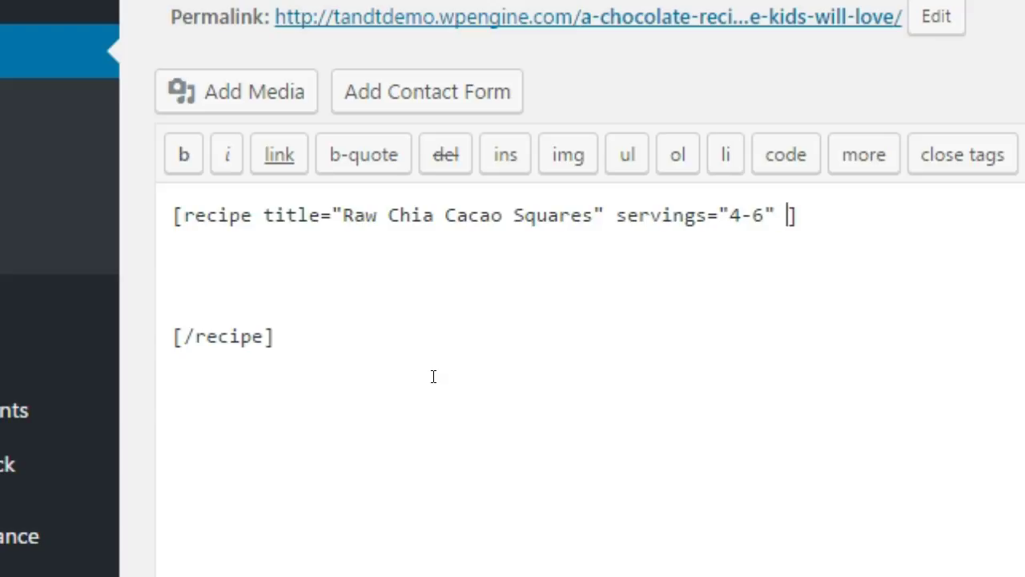
key("ctrl+v")
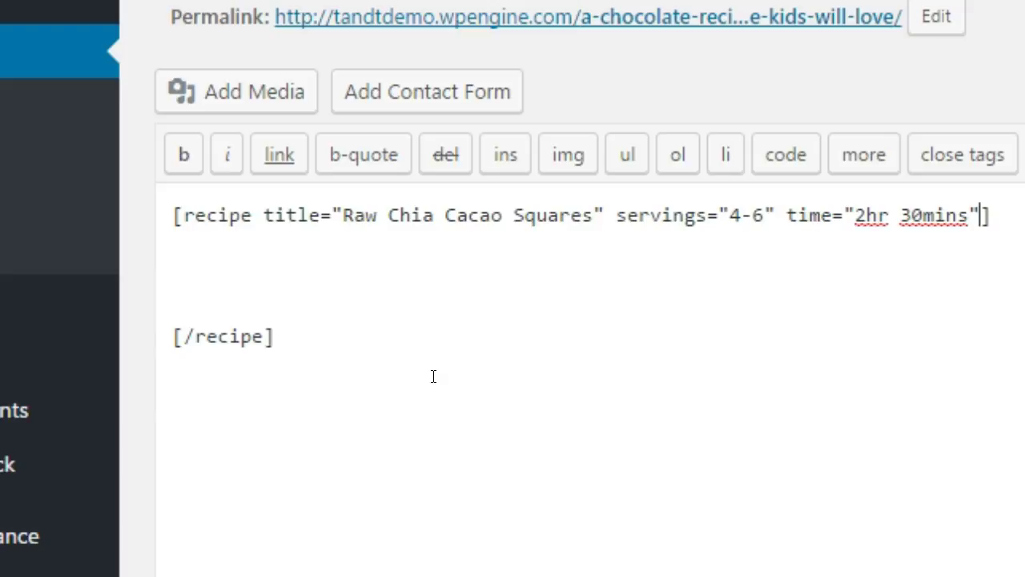
left_click(506, 289)
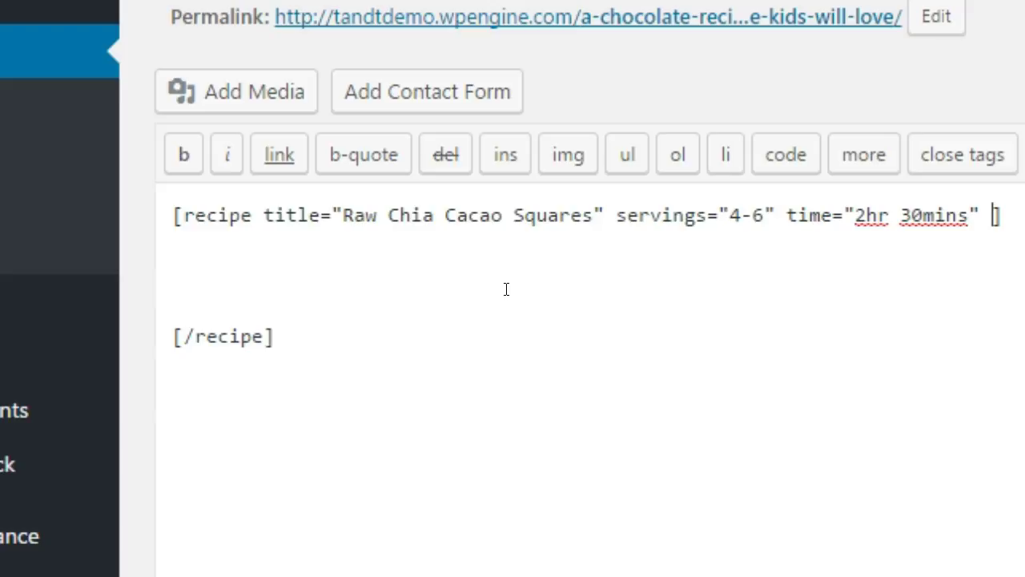
key("ctrl+v")
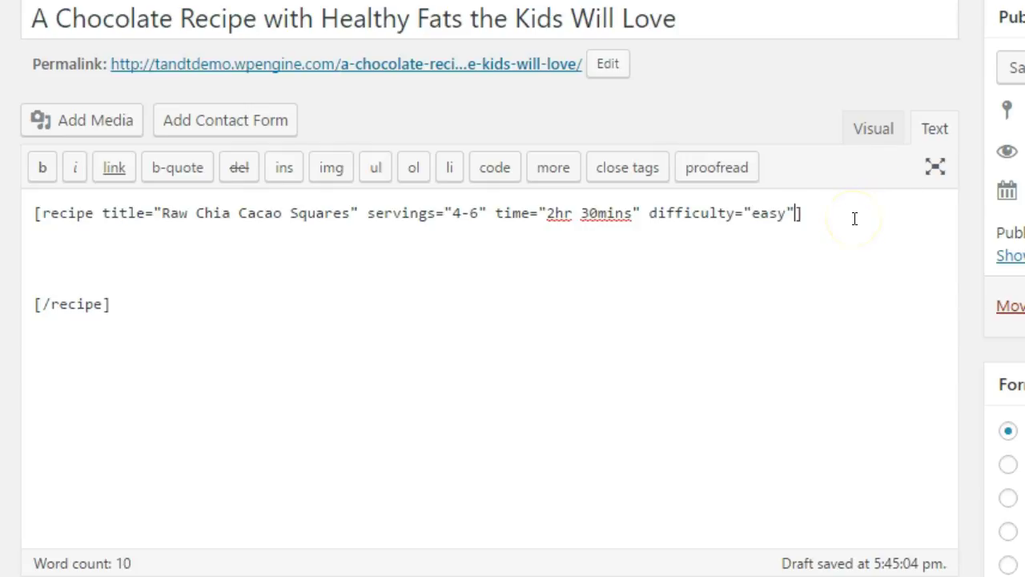
key("ctrl+v")
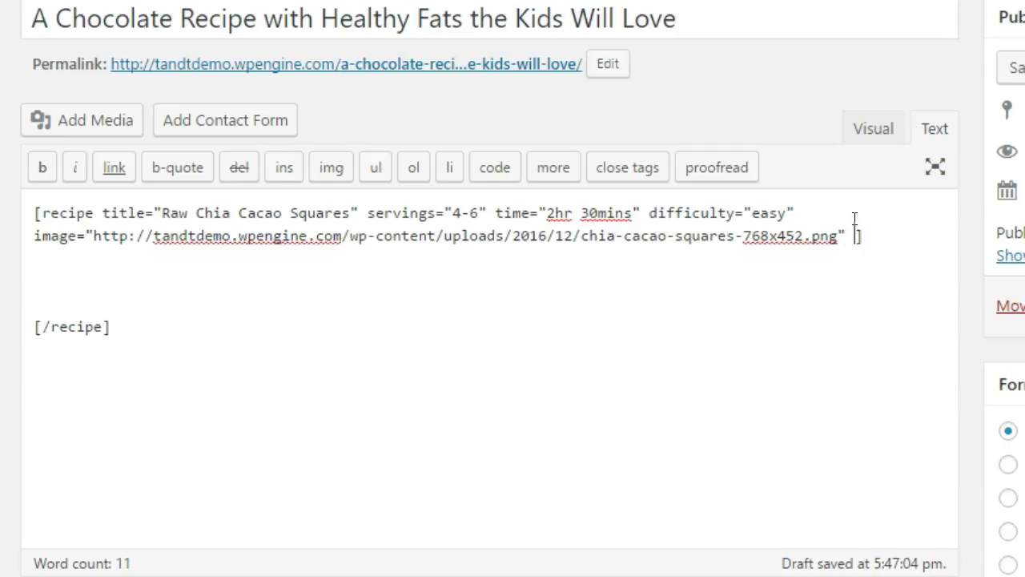
key("ctrl+v")
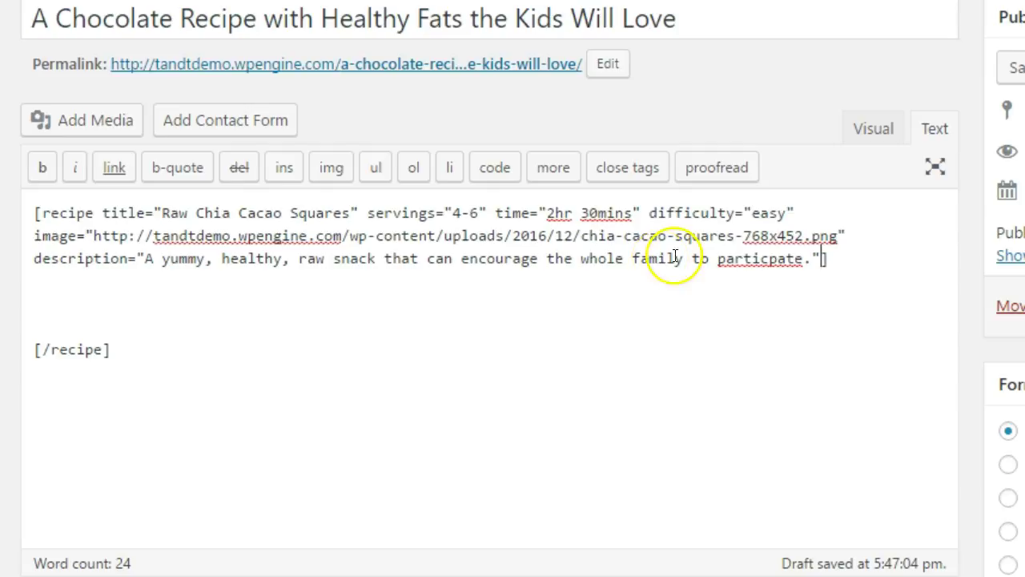
left_click(768, 259)
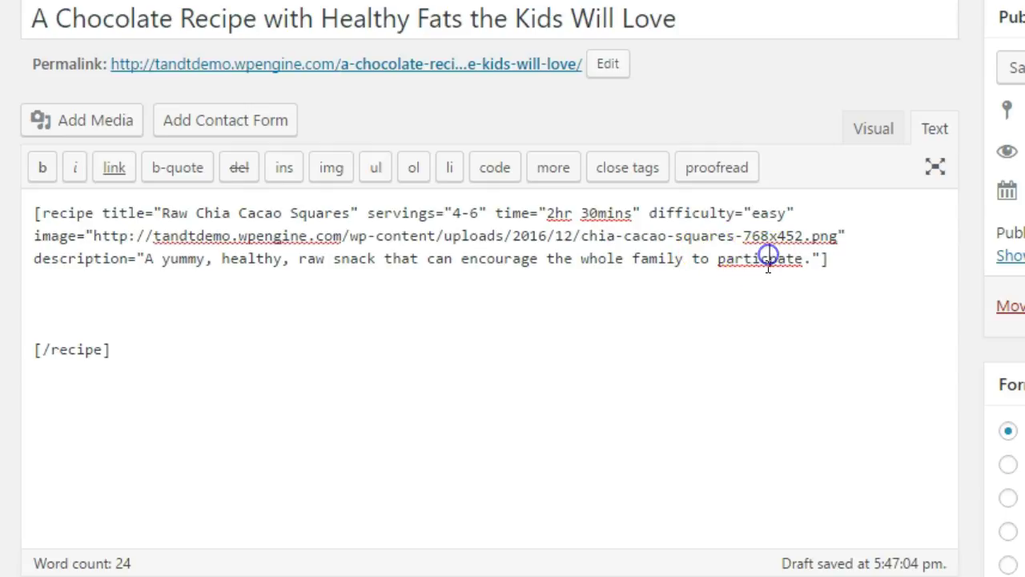
type("i")
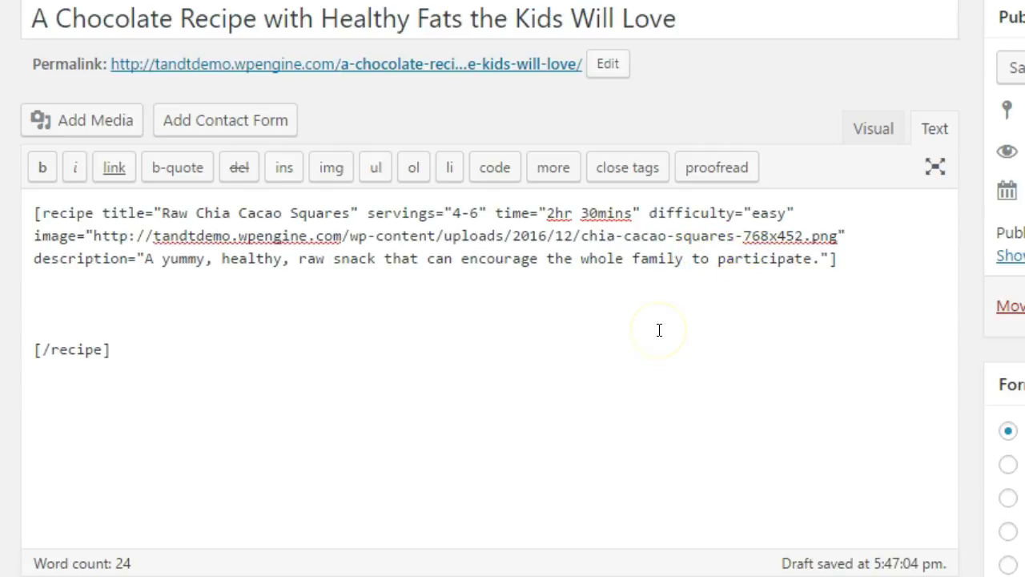
Insert a [recipe-notes title="Recipe Inspiration"] block with the Raw Food Health Watch credit link above [/recipe].
left_click(66, 293)
left_click(109, 300)
key("ctrl+v")
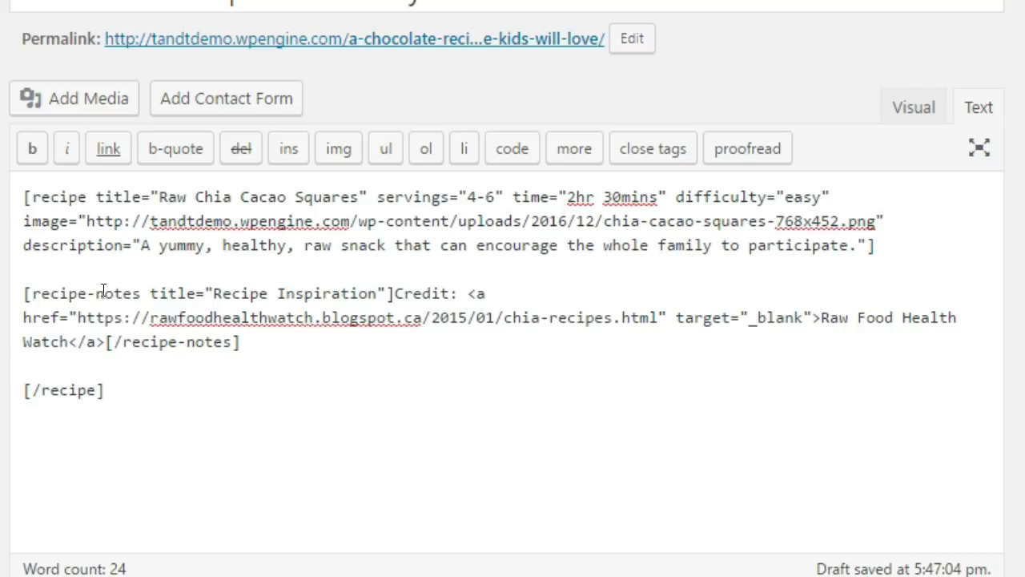
left_click(213, 318)
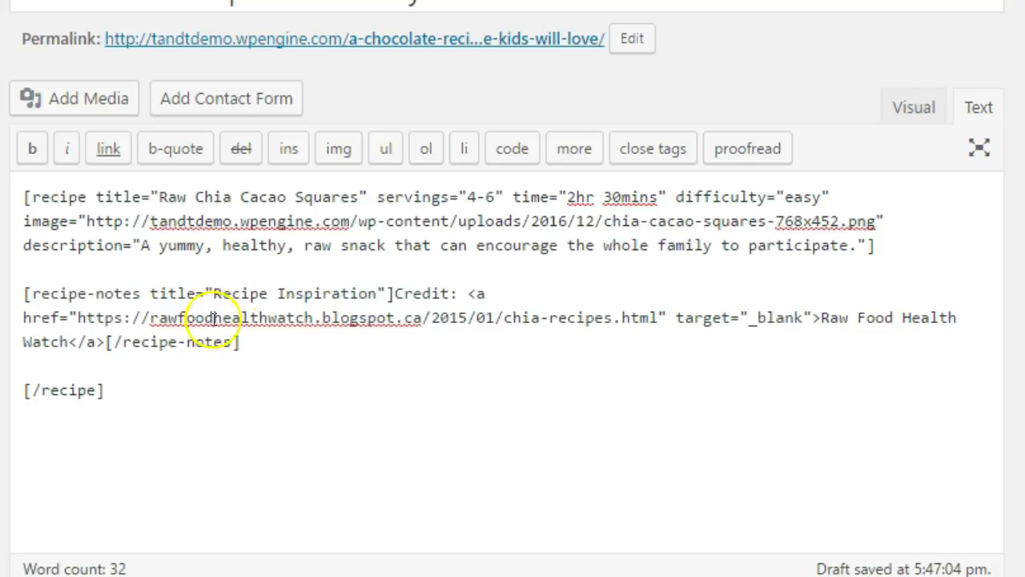
left_click(344, 331)
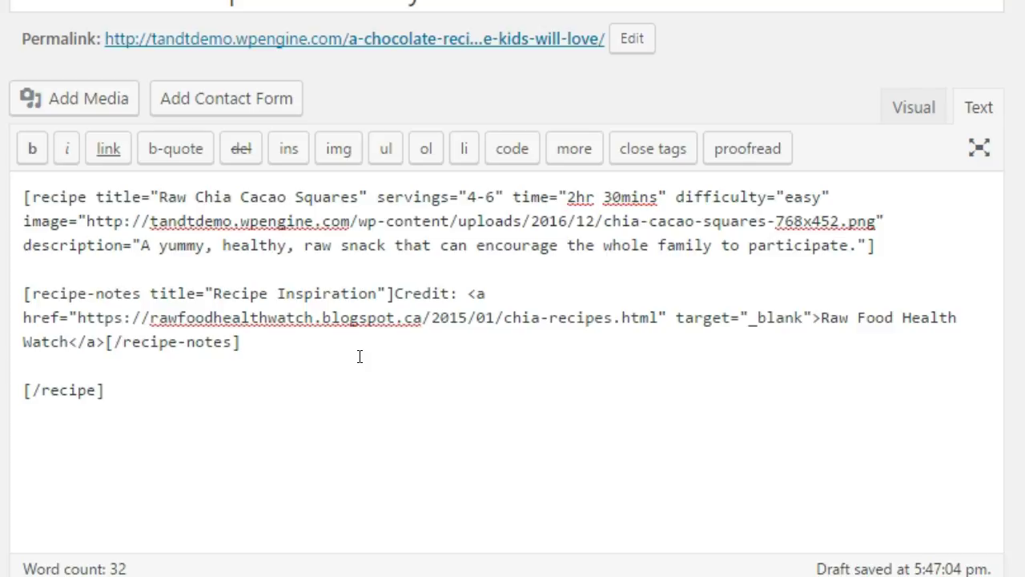
left_click_drag(394, 293, 113, 335)
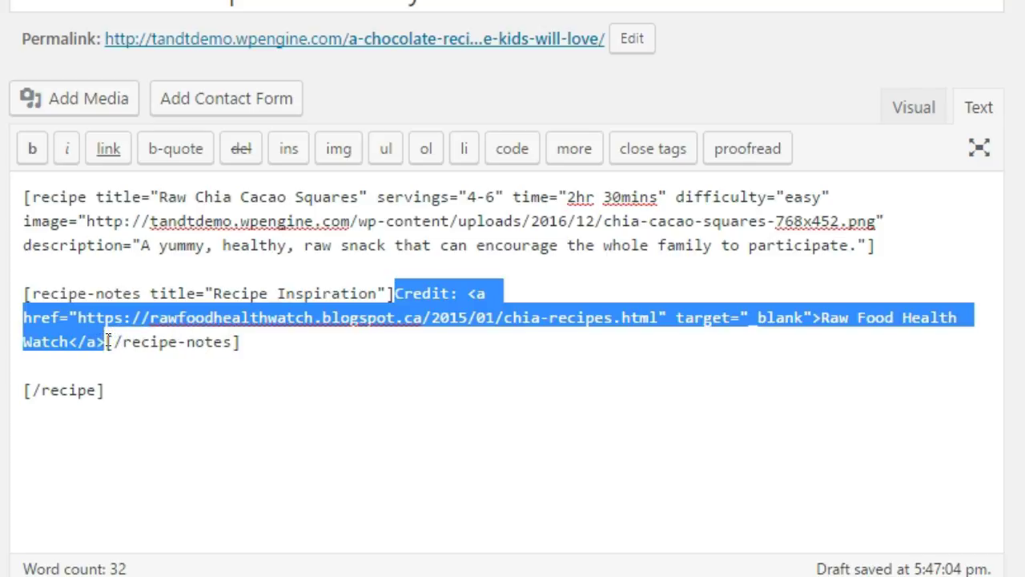
left_click(157, 341)
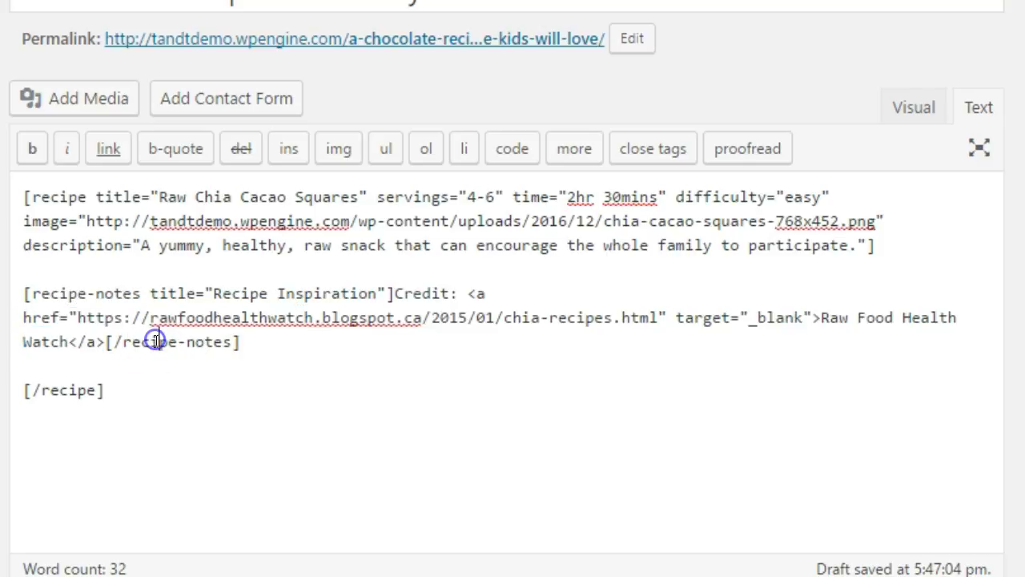
left_click_drag(102, 341, 269, 337)
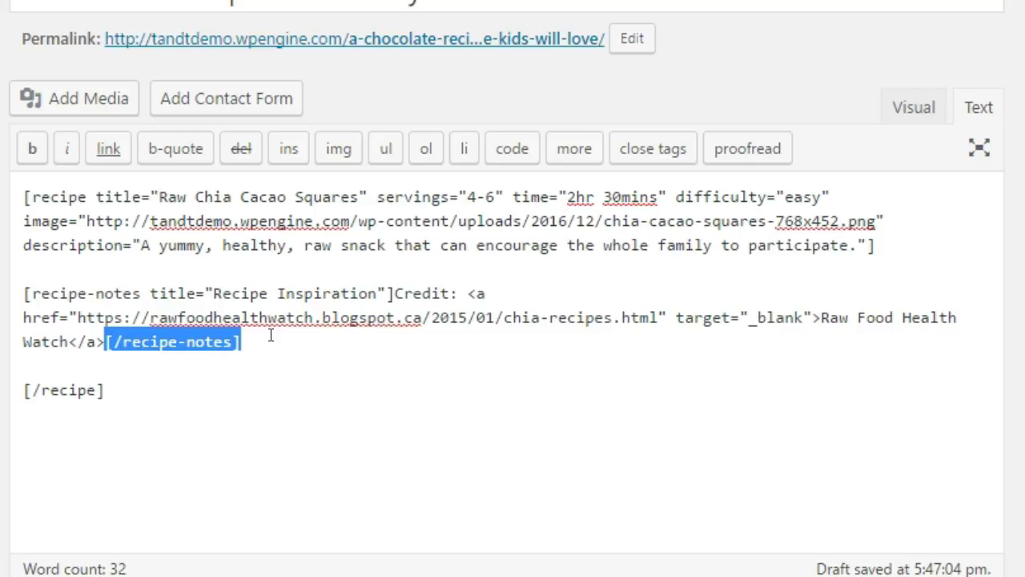
left_click(349, 336)
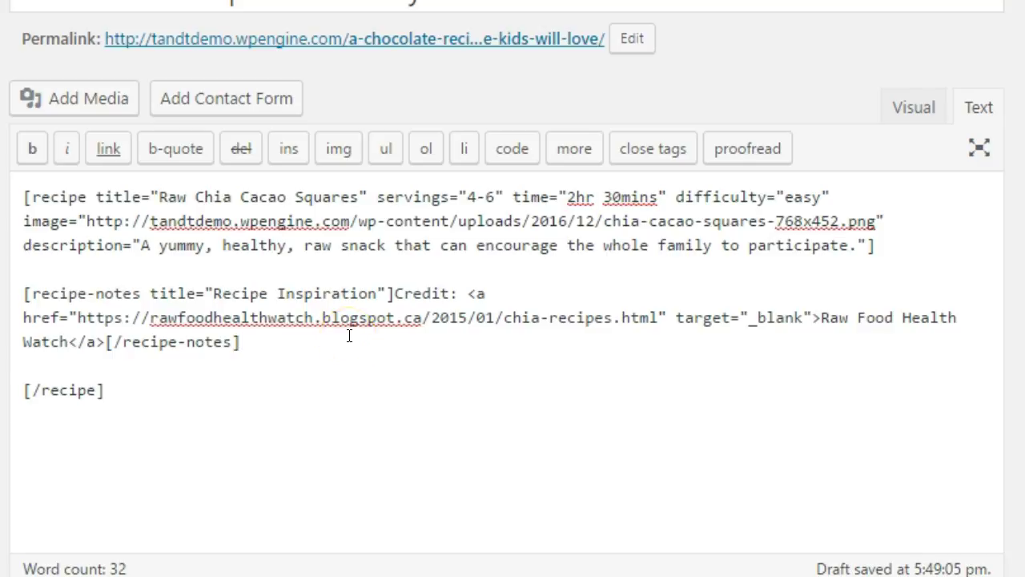
key("Return")
key("Return")
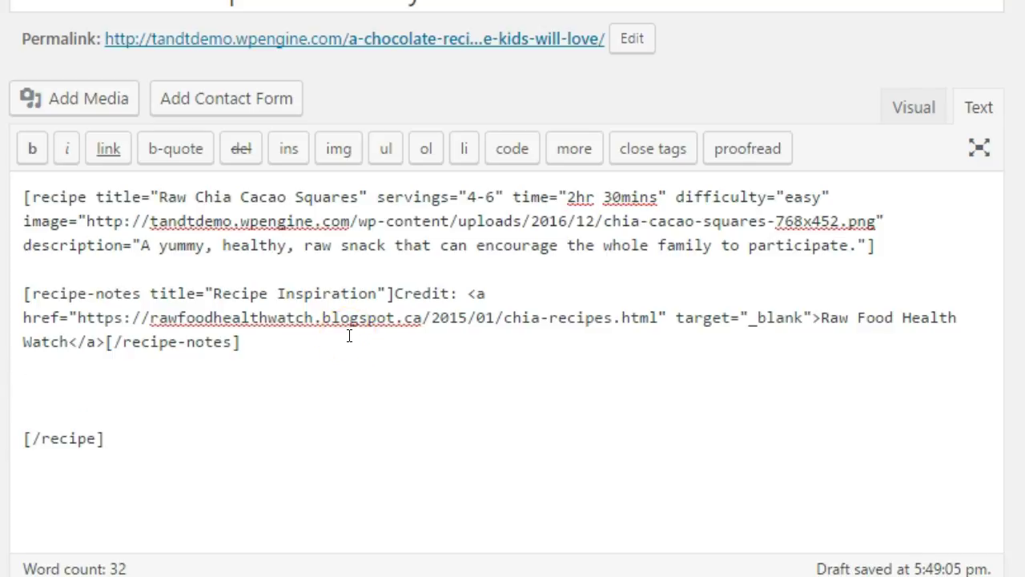
Add a [recipe-ingredients title="Healthy Ingredients"] block listing ten dash-prefixed items, chia seeds to raw cacao powder.
type("[recipe-ingredients title=\"Healthy Ingredients\"]")
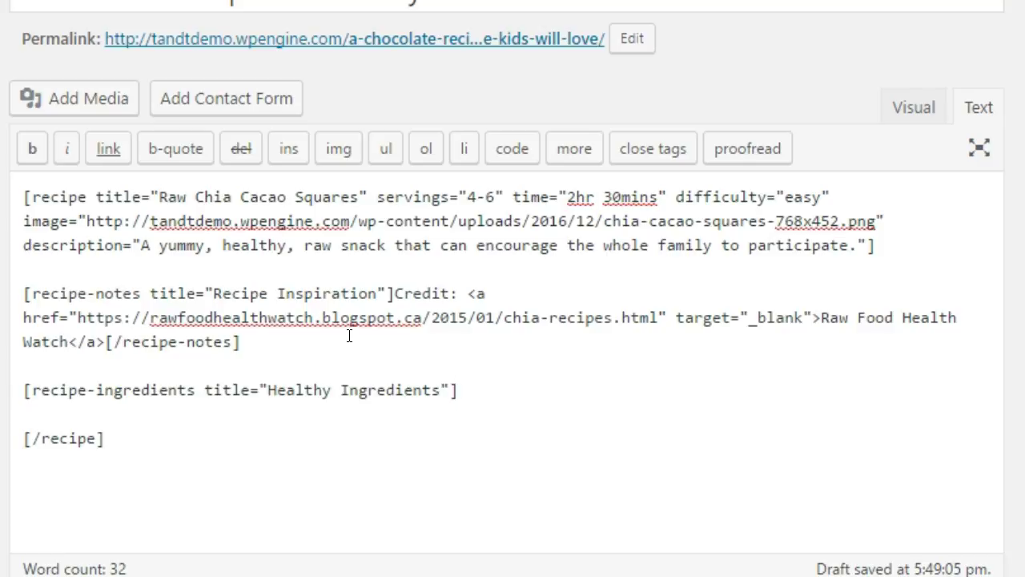
key("Return")
key("Return")
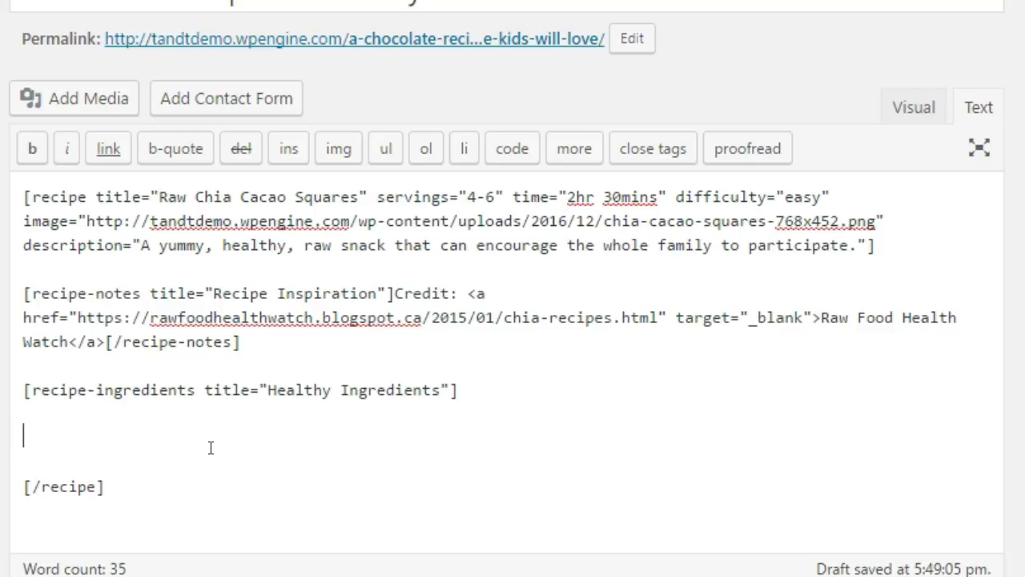
type("[/recipe-ingredients]")
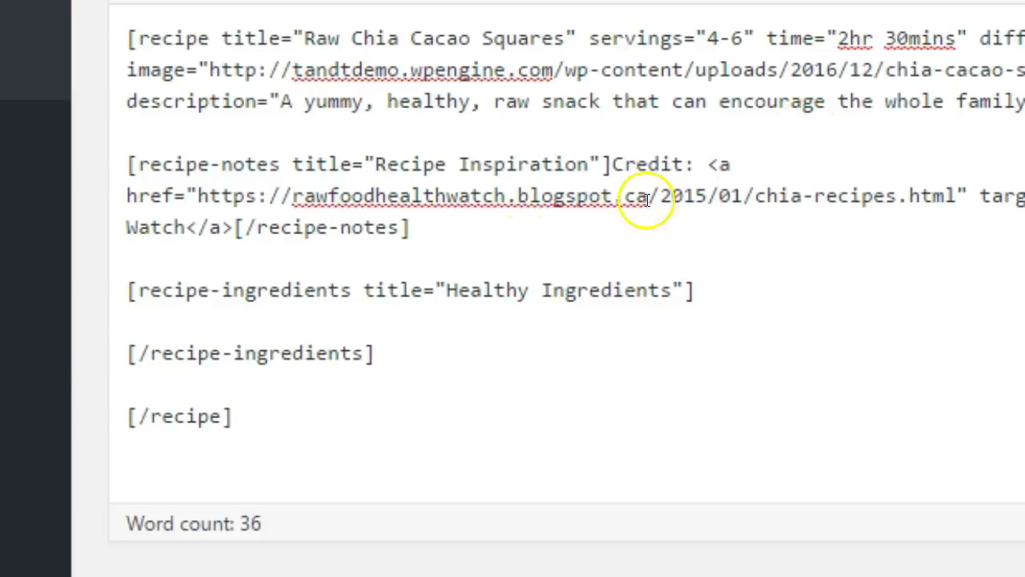
left_click(304, 318)
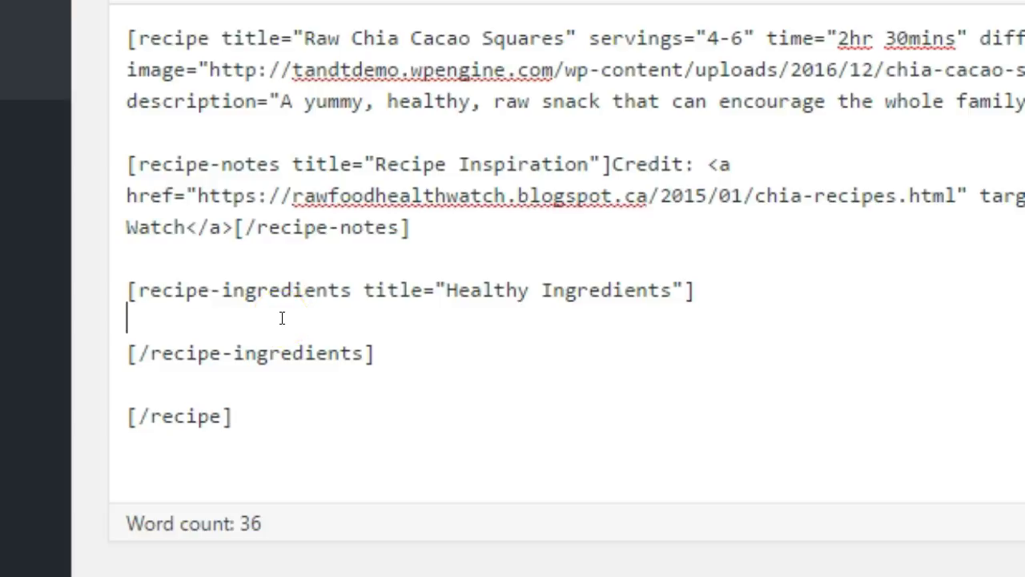
key("ctrl+v")
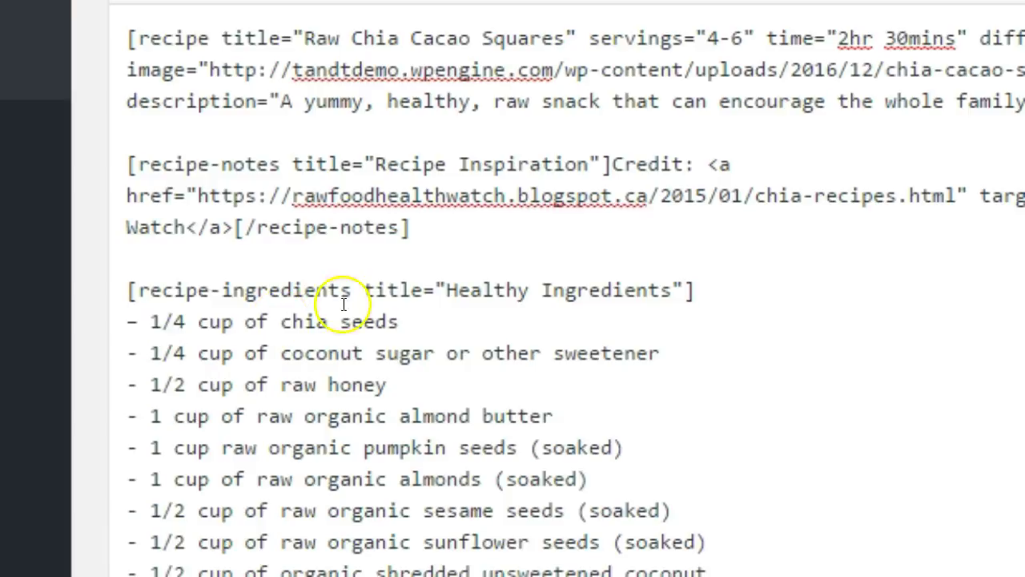
scroll(447, 275, "down", 3)
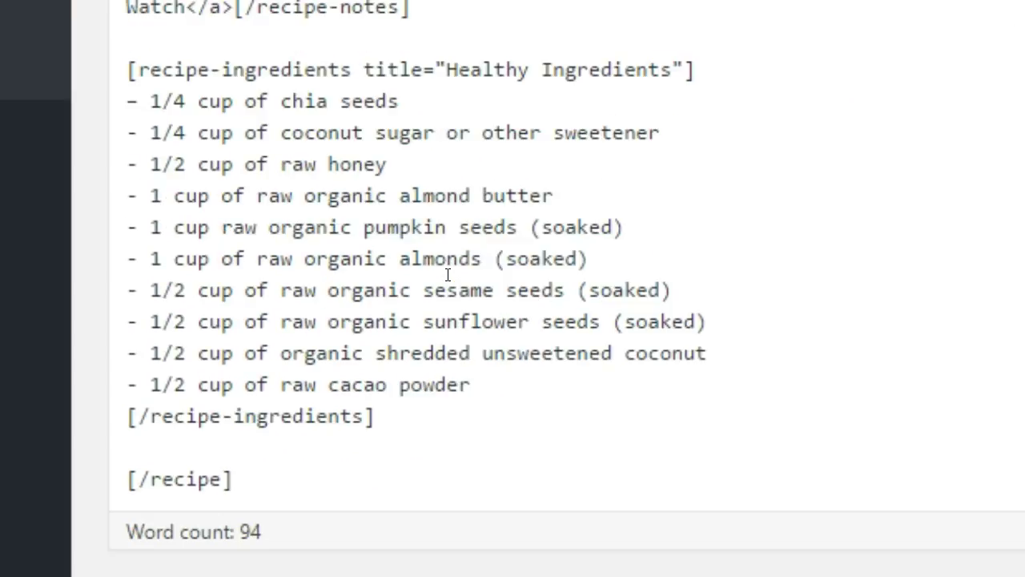
scroll(449, 271, "up", 1)
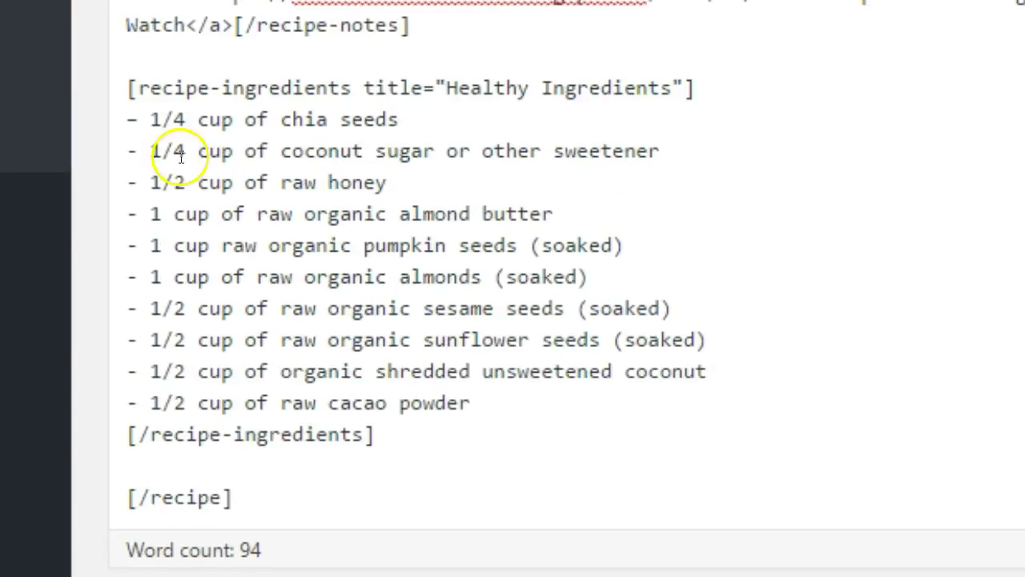
left_click_drag(120, 144, 150, 145)
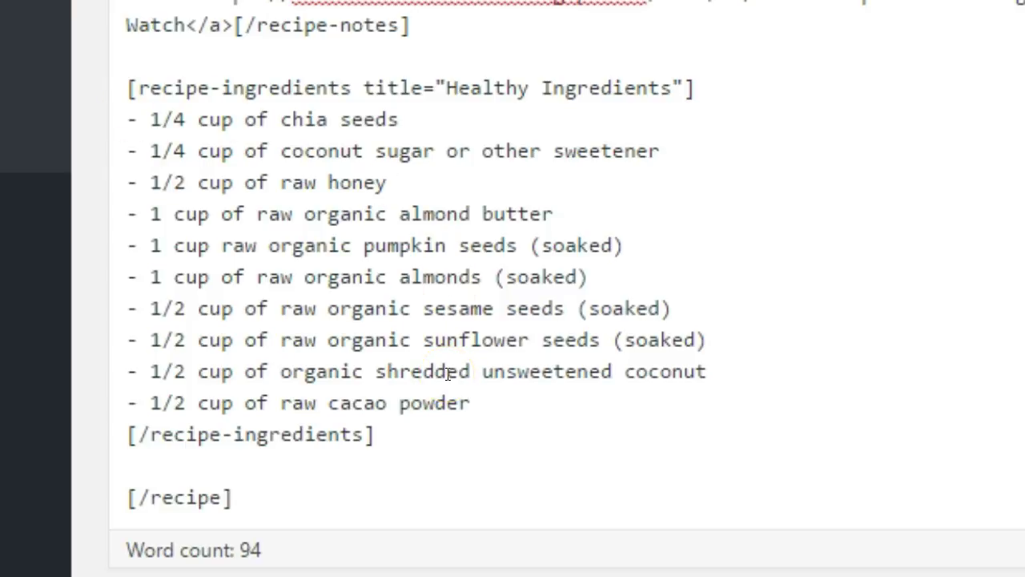
Add a [recipe-directions title="Simple Directions"] block with six numbered steps after [/recipe-ingredients].
left_click(464, 432)
key("Return")
key("Return")
type("[recipe-directions title=\"Simple Directions\"]")
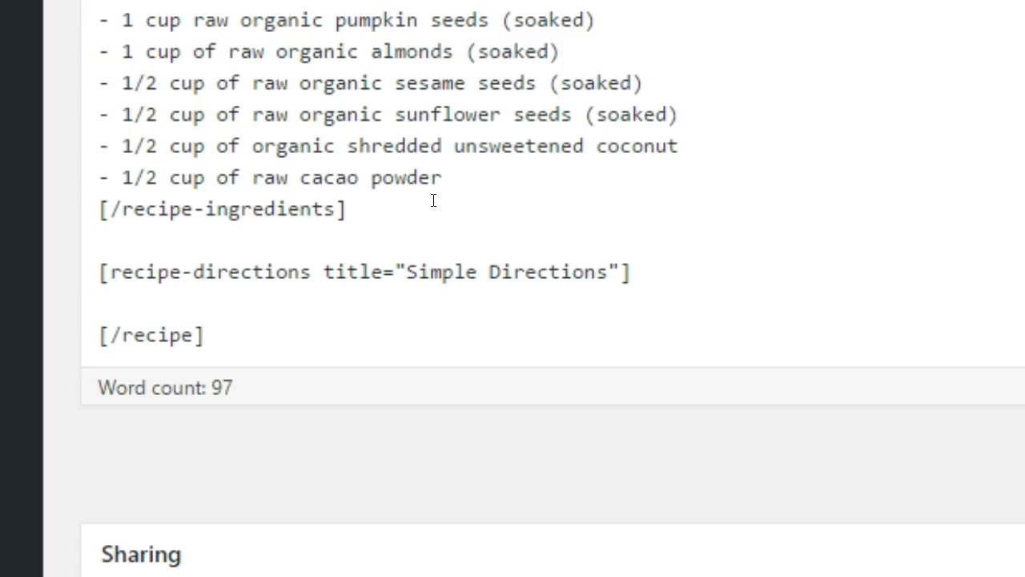
key("Return")
key("Return")
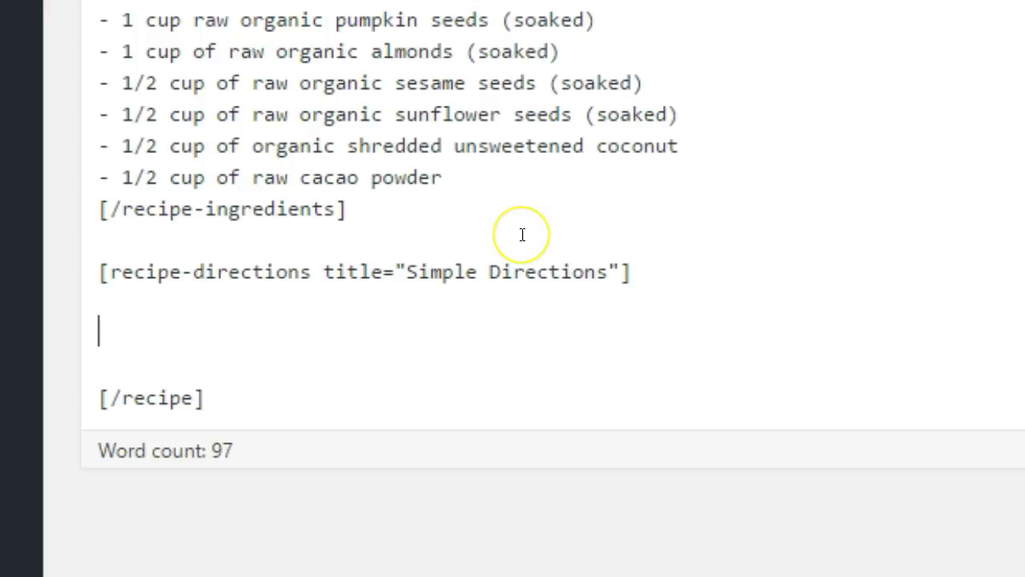
type("[/recipe-directions]")
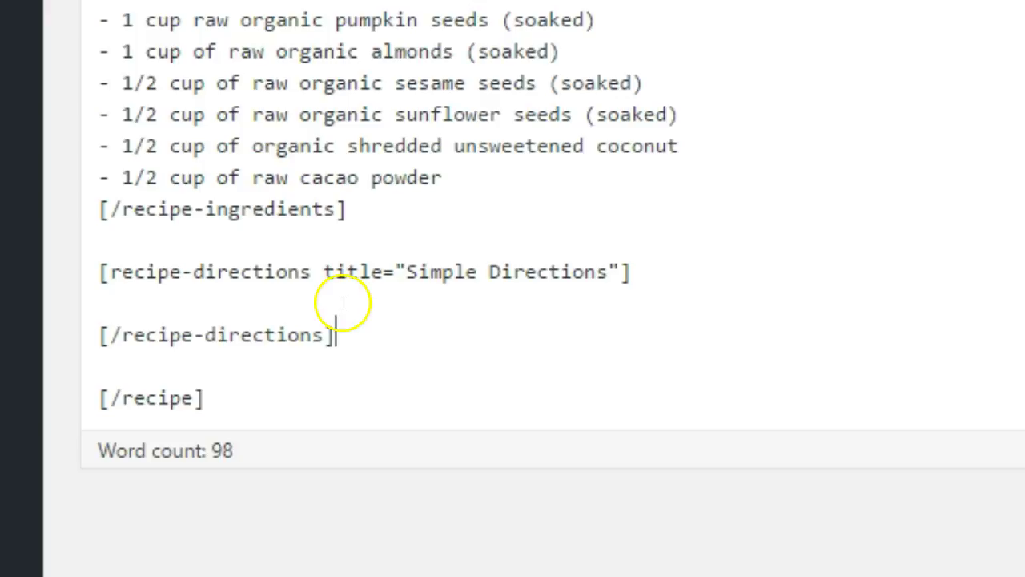
left_click(266, 298)
key("ctrl+v")
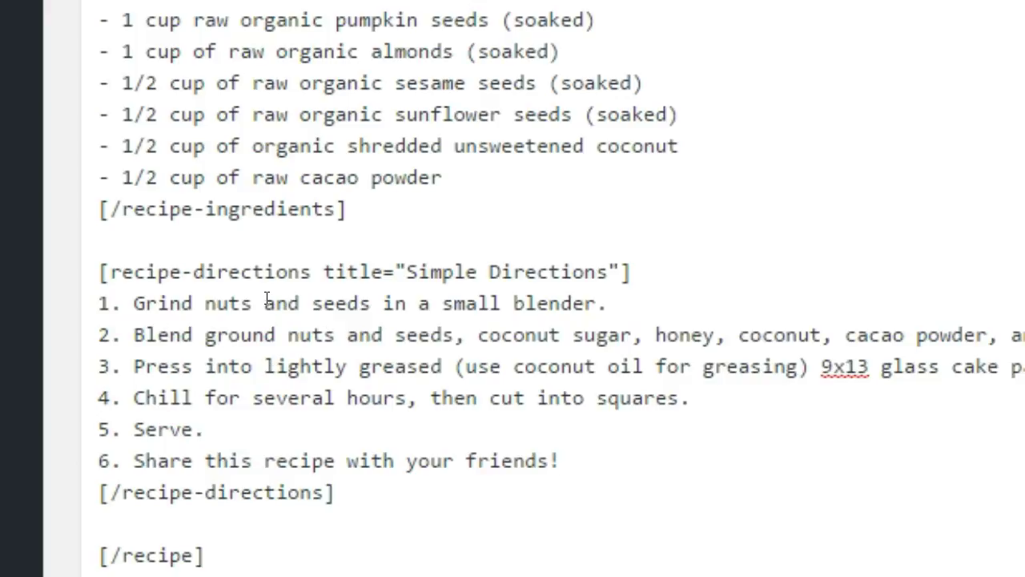
scroll(336, 221, "down", 3)
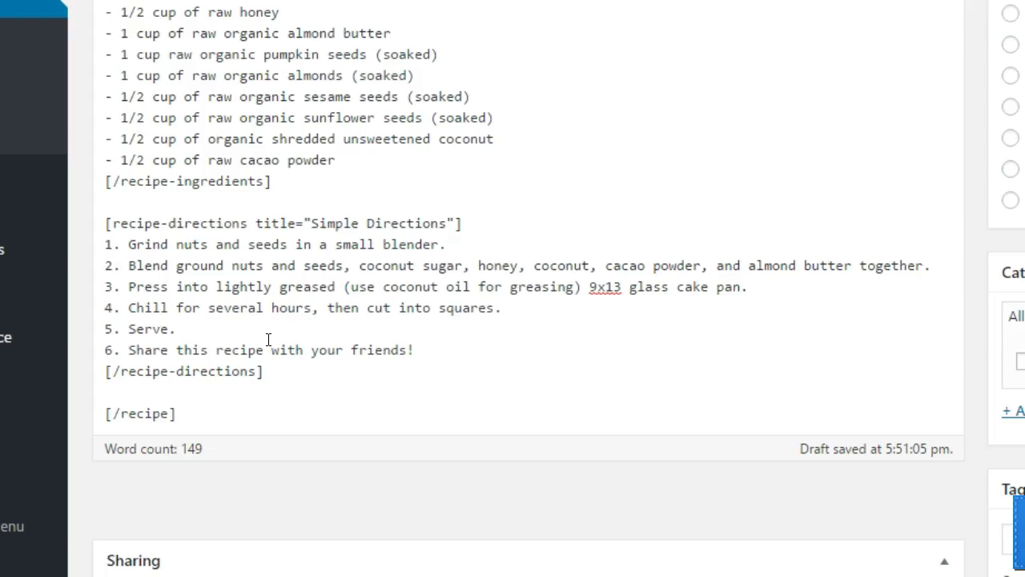
left_click(109, 244)
Look over the step numbering and the Simple Directions tag, then save the post as a draft.
left_click_drag(109, 244, 128, 246)
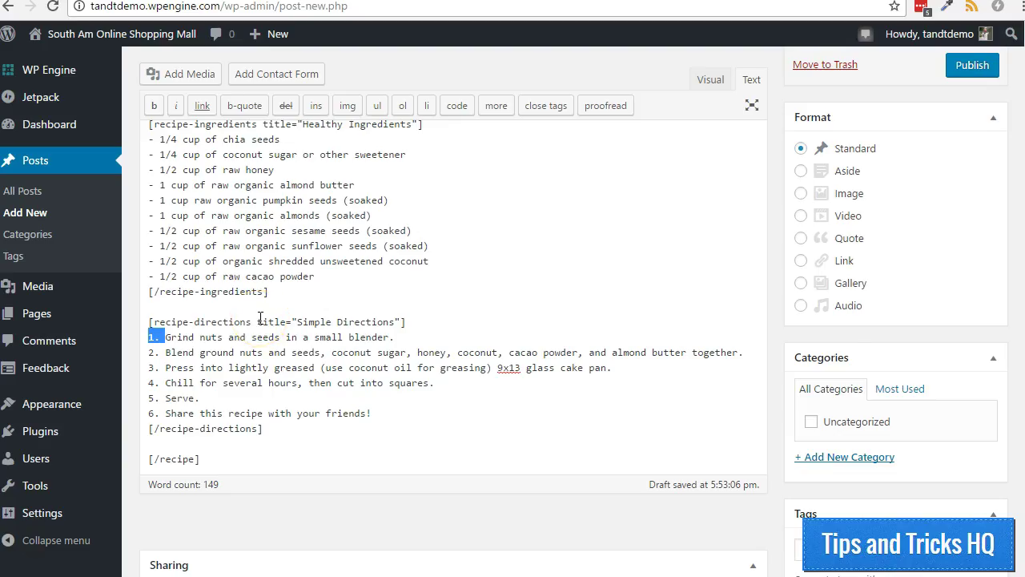
scroll(200, 257, "up", 1)
mouse_move(148, 152)
left_mouse_down()
mouse_move(384, 137)
mouse_move(424, 152)
left_mouse_up()
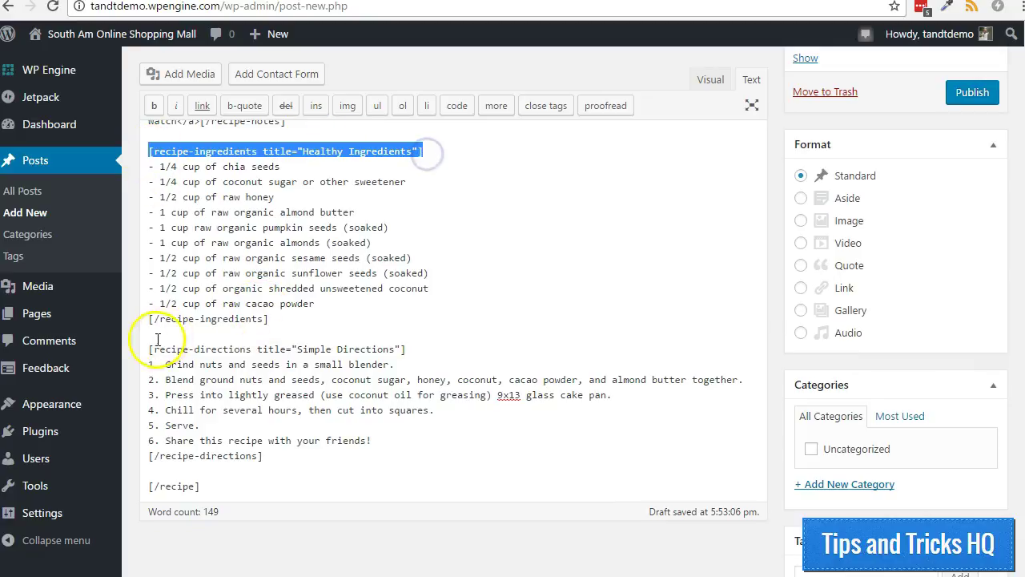
mouse_move(149, 350)
left_mouse_down()
mouse_move(281, 355)
mouse_move(413, 342)
left_mouse_up()
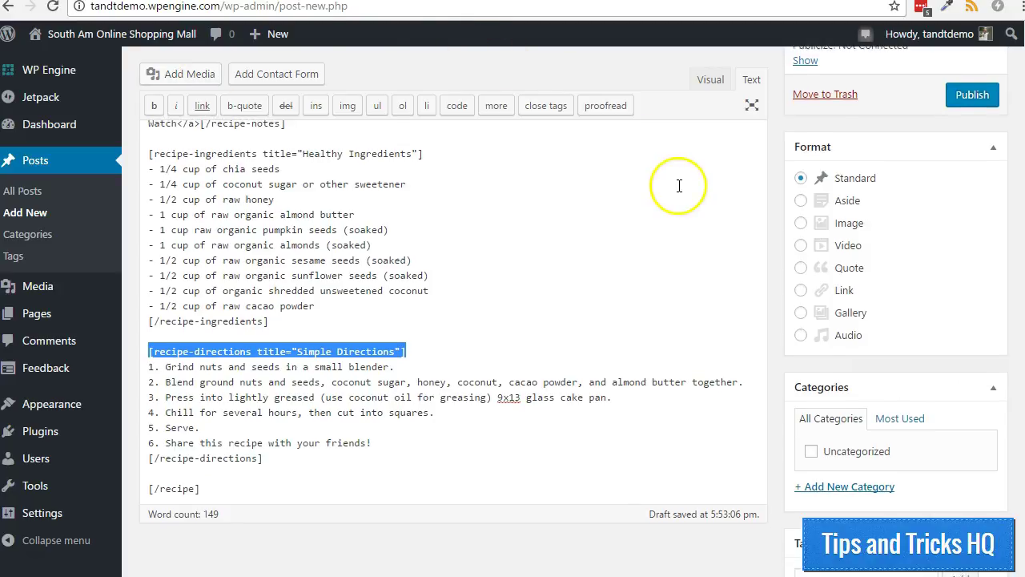
scroll(678, 188, "up", 5)
left_click(825, 145)
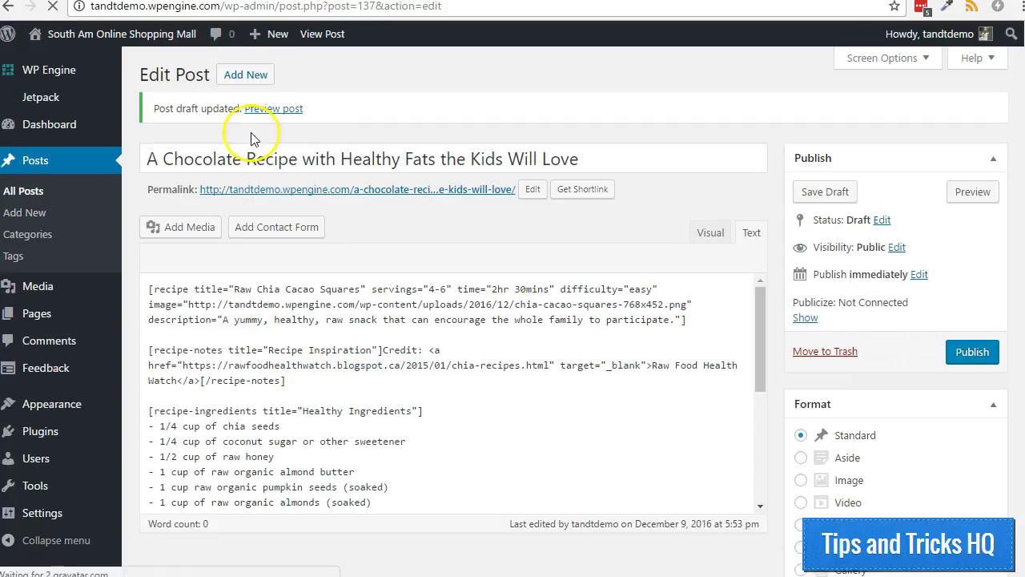
Preview the draft and scroll through the Raw Chia Cacao Squares recipe card.
left_click(269, 108)
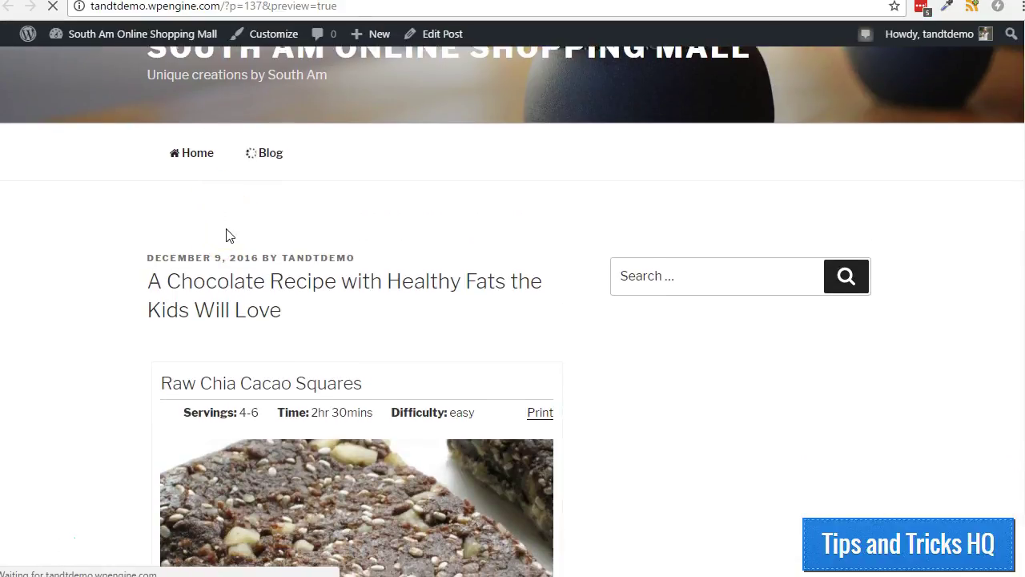
scroll(122, 280, "down", 3)
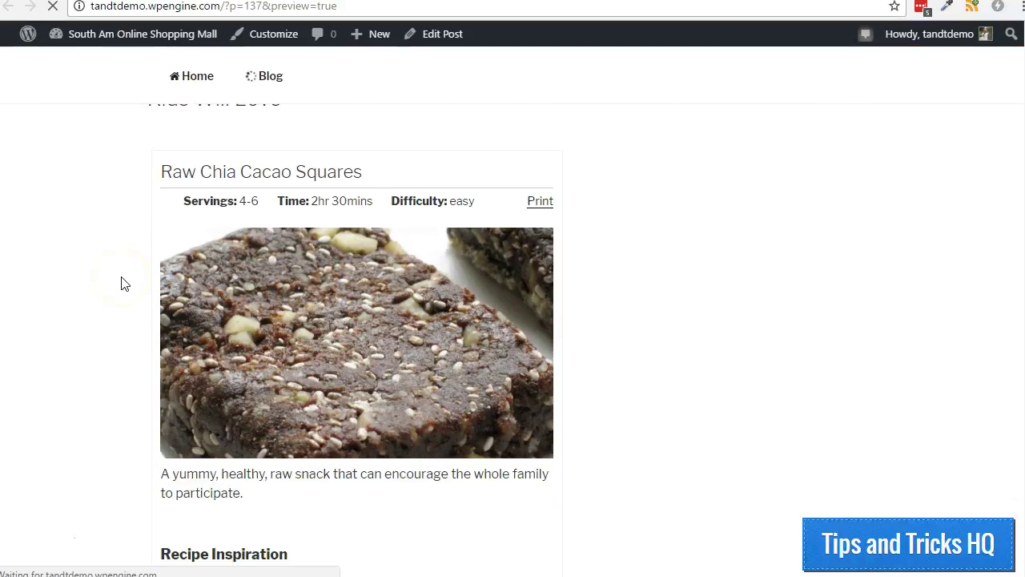
scroll(125, 284, "down", 3)
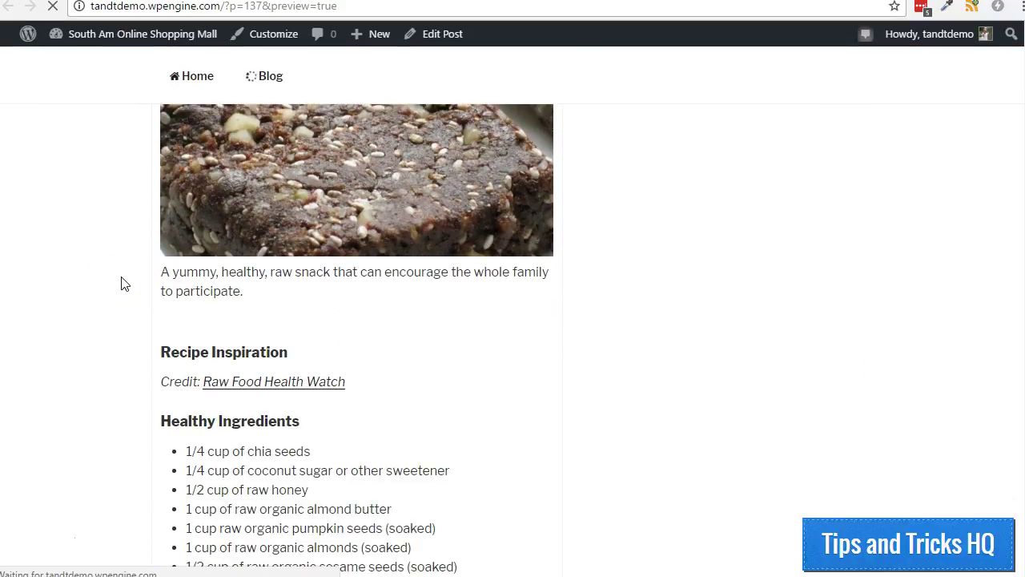
scroll(124, 284, "down", 3)
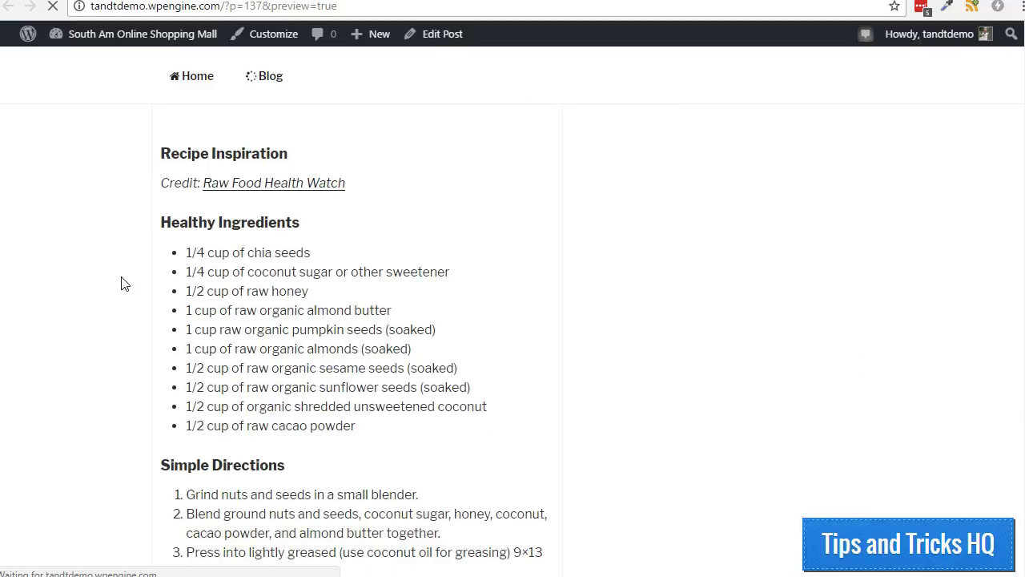
scroll(124, 283, "down", 3)
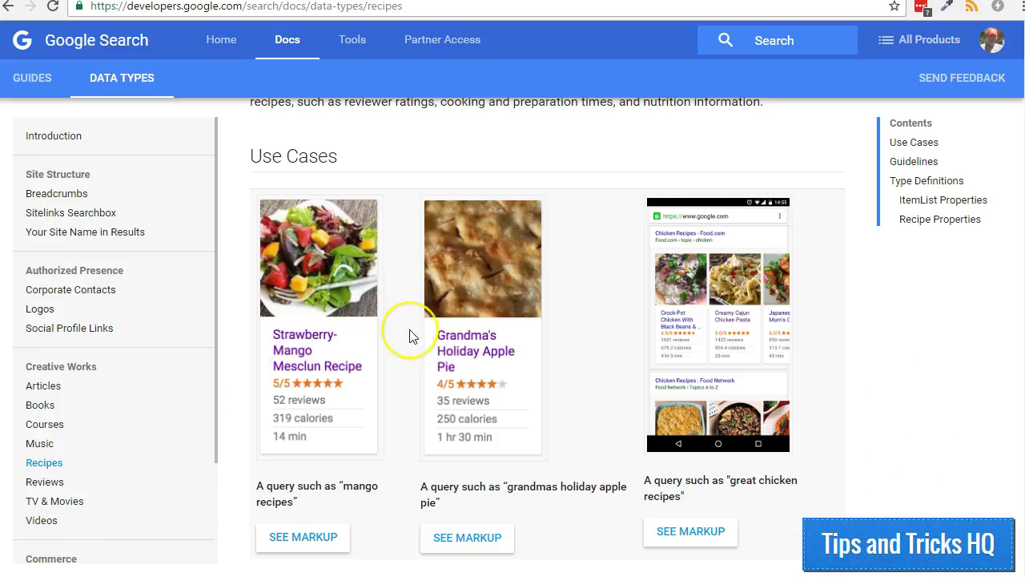
Scroll through Google's Recipes data-type documentation.
scroll(411, 336, "up", 2)
scroll(410, 336, "down", 1)
scroll(410, 336, "down", 3)
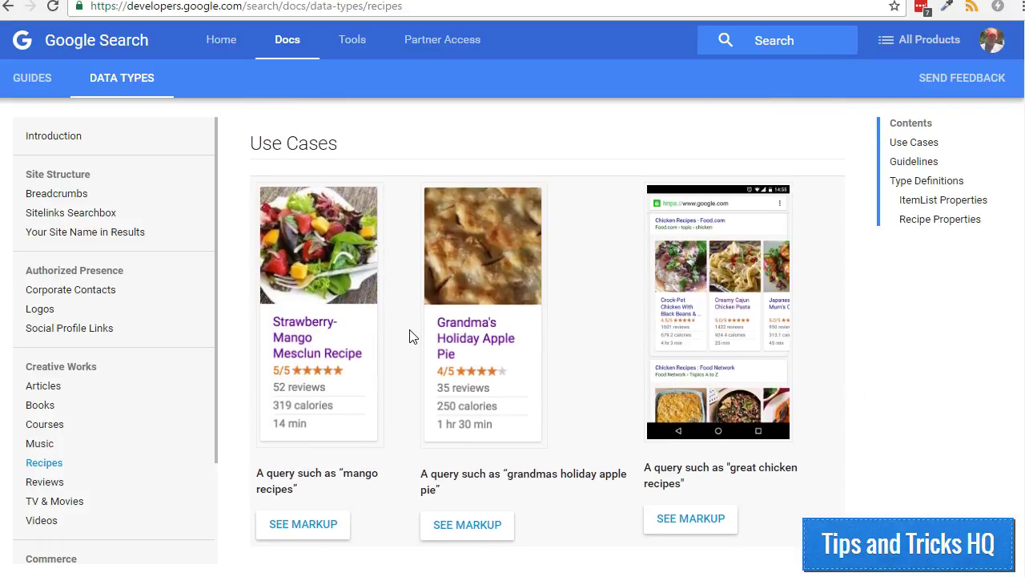
scroll(409, 336, "down", 1)
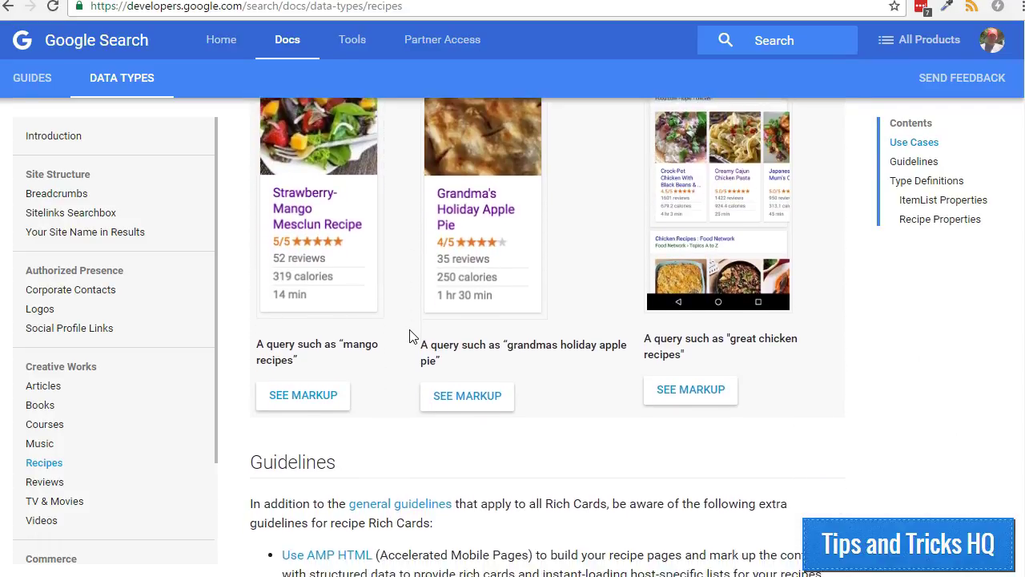
scroll(409, 337, "up", 2)
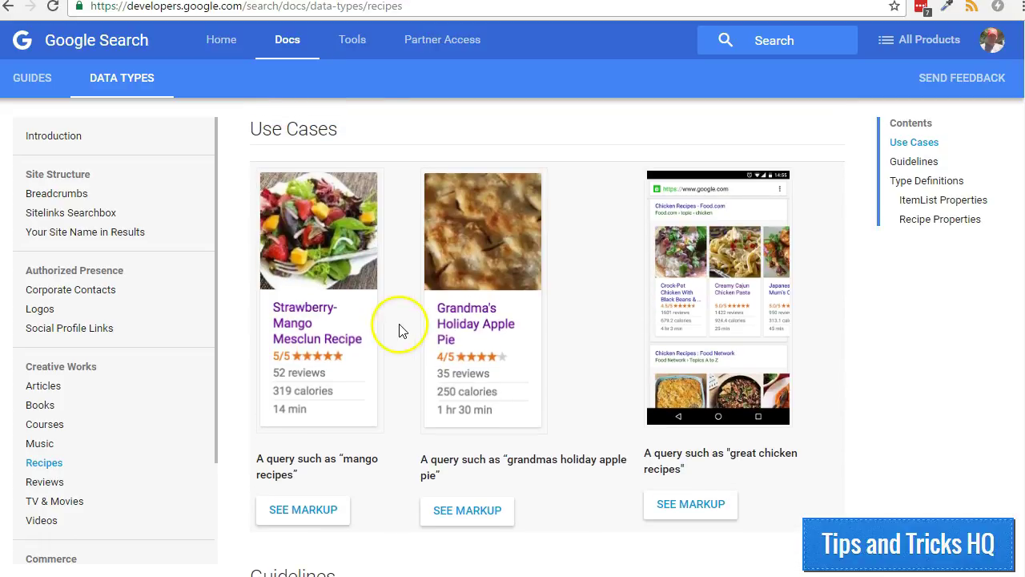
Switch to the Pinterest Developers Recipe Pins page and scroll down it.
key("ctrl+Tab")
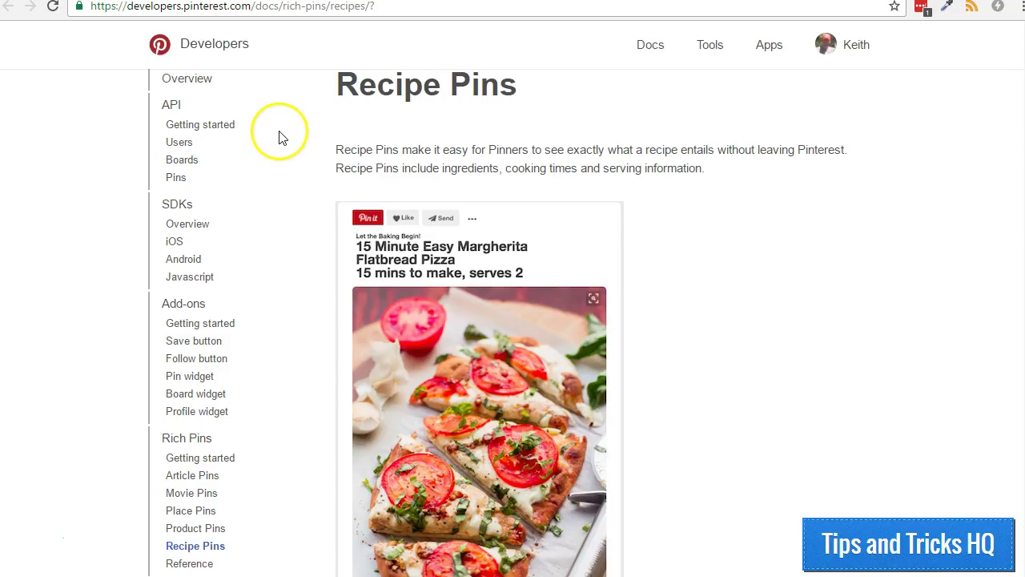
scroll(280, 138, "down", 3)
scroll(293, 158, "down", 3)
scroll(291, 157, "down", 1)
Return to the post preview and print the Raw Chia Cacao Squares recipe card.
key("ctrl+Tab")
left_click(92, 262)
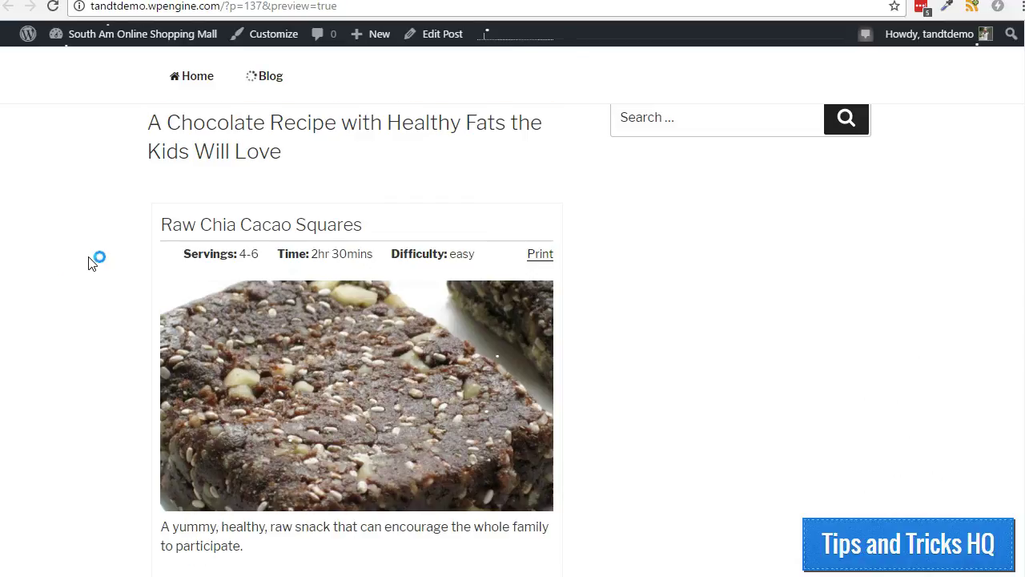
left_click(541, 255)
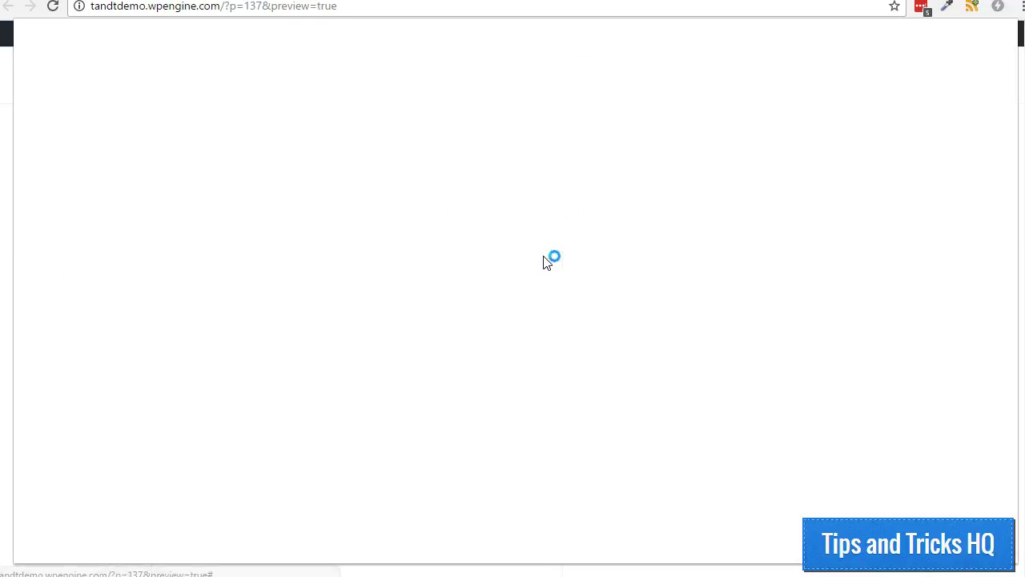